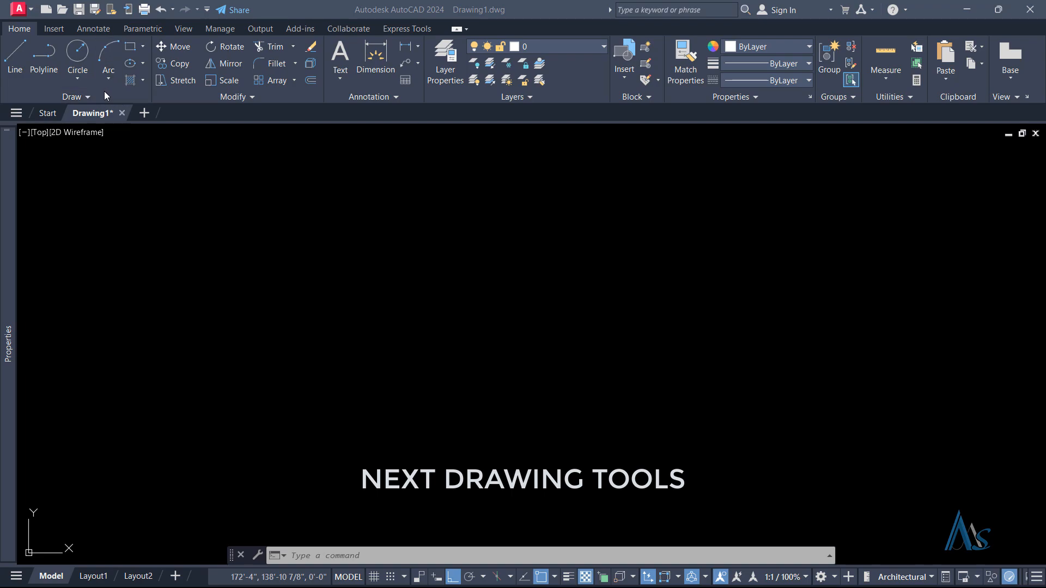
- Draw a wide horizontal rectangle in the empty drawing area by picking two opposite corners
{"action": "left_click", "coordinate": [143, 47]}
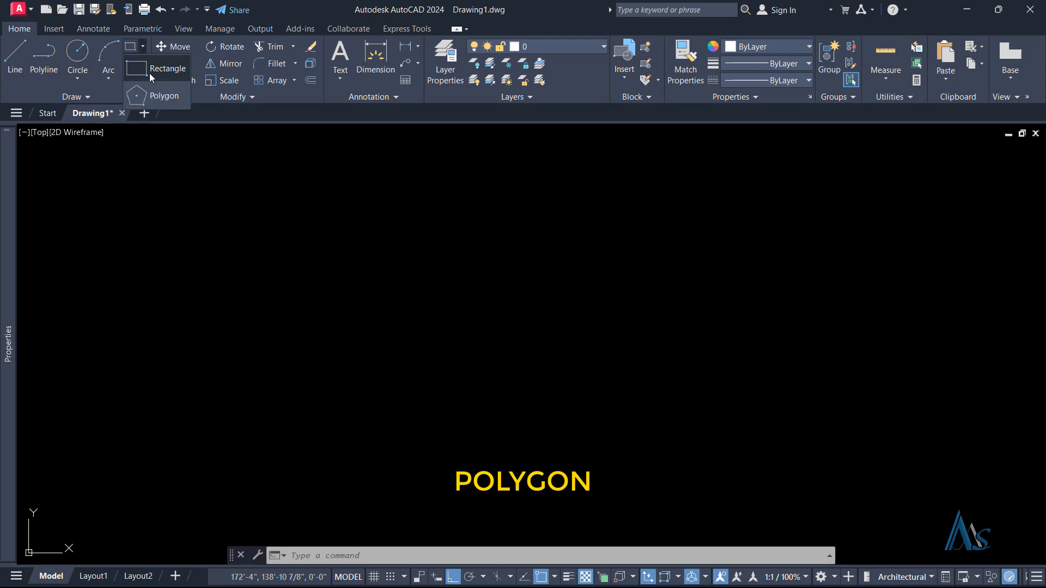
{"action": "left_click", "coordinate": [142, 48]}
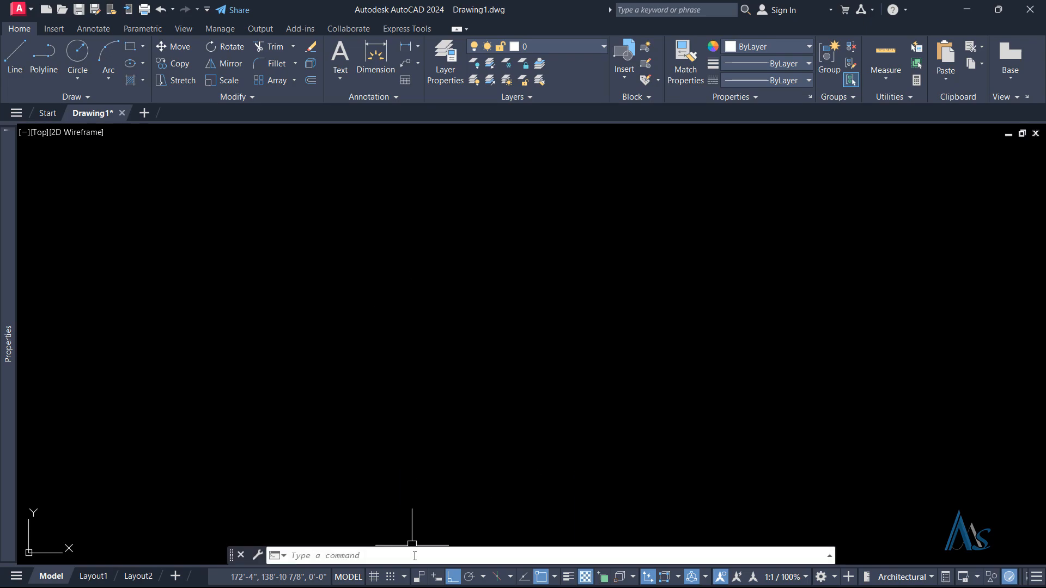
{"action": "left_click", "coordinate": [416, 560]}
{"action": "type", "text": "rec"}
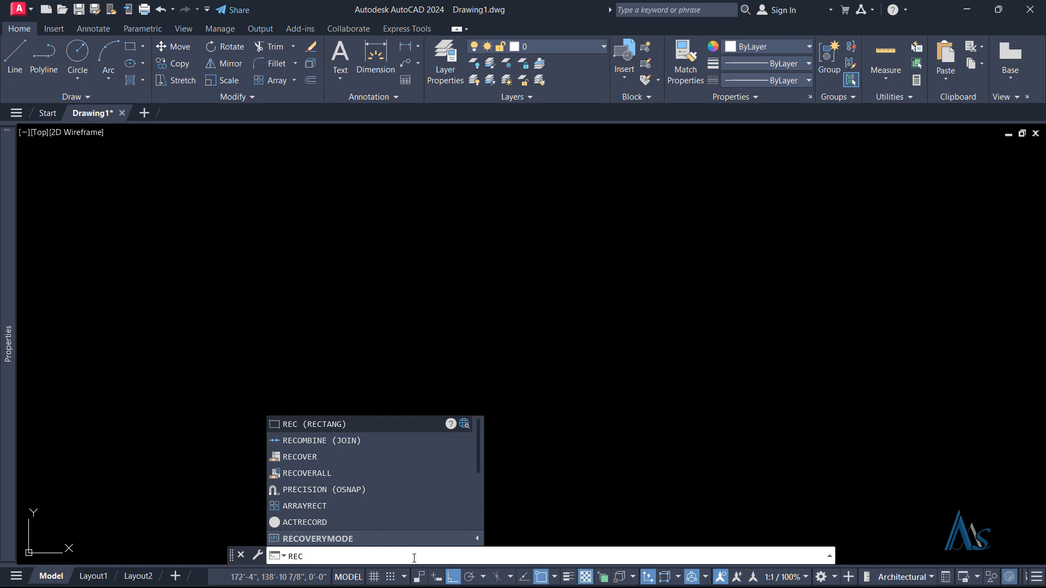
{"action": "key", "text": "Return"}
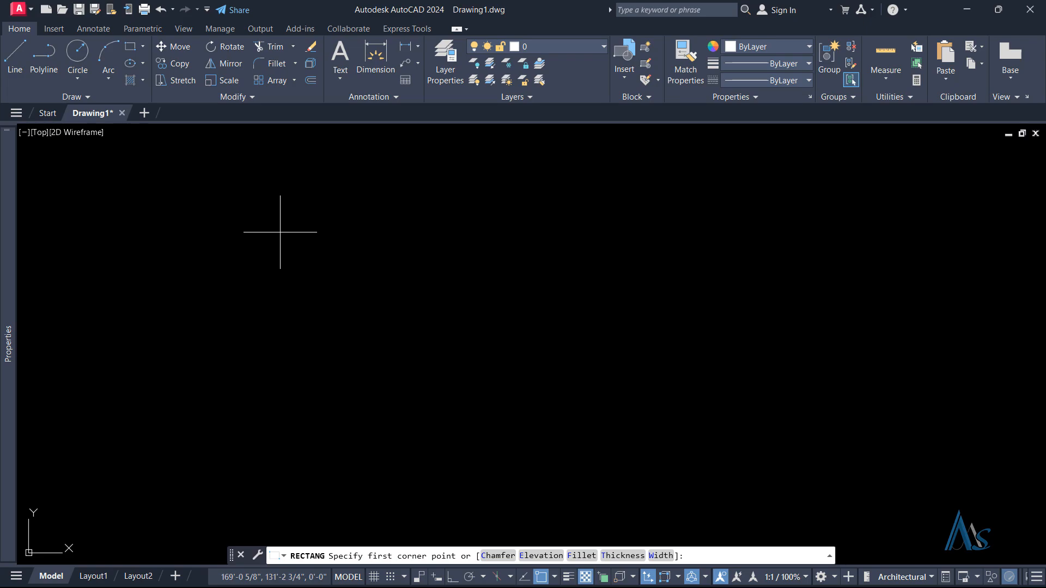
{"action": "left_click", "coordinate": [280, 232]}
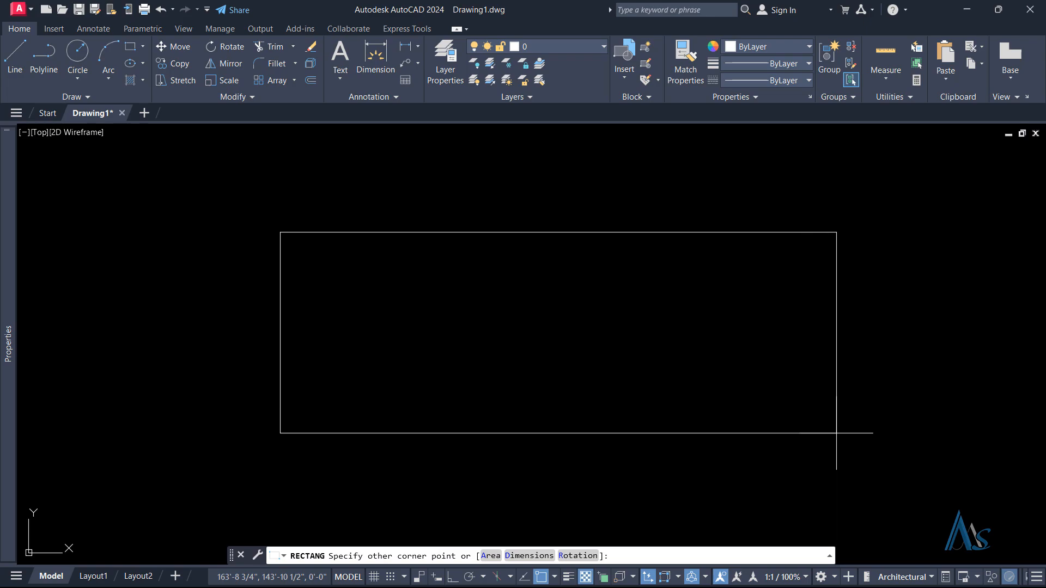
{"action": "left_click", "coordinate": [830, 461]}
{"action": "key", "text": "F8"}
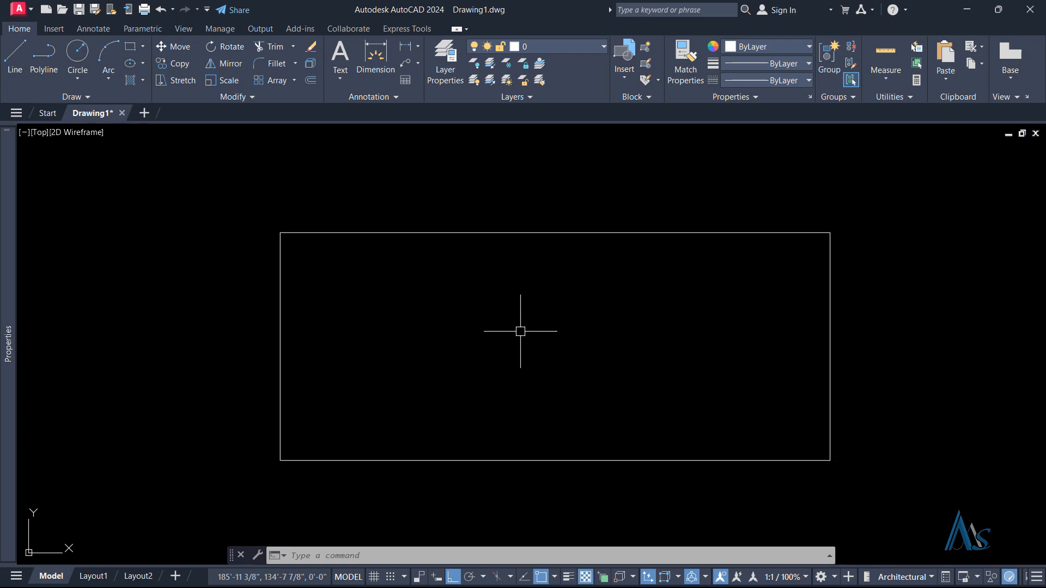
- Draw a tall, narrow rectangle to the right of the wide one by picking two opposite corners
{"action": "middle_click_drag", "start_coordinate": [519, 329], "coordinate": [441, 311]}
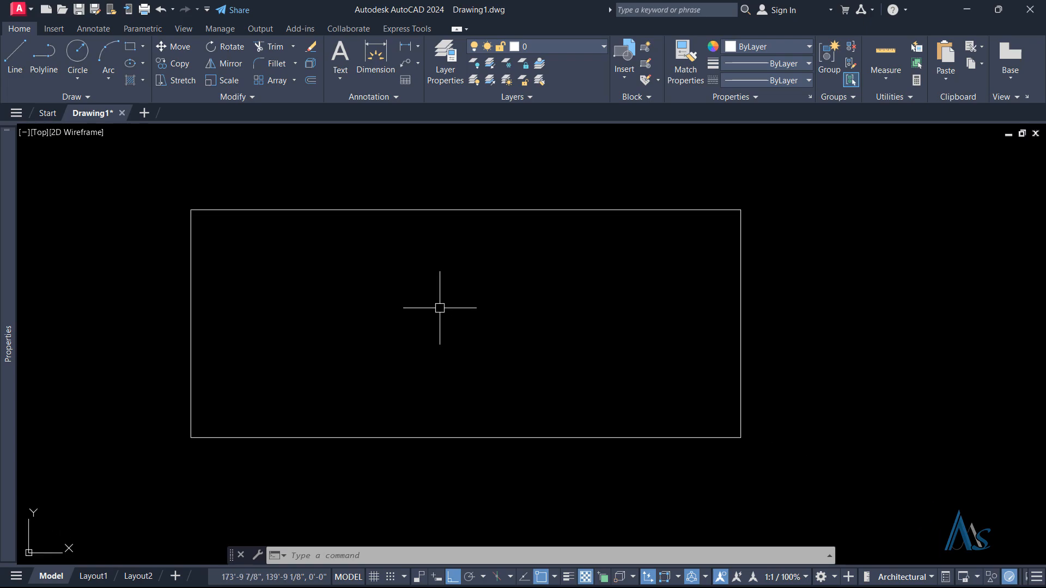
{"action": "scroll", "coordinate": [437, 308], "scroll_direction": "down", "scroll_amount": 2}
{"action": "middle_click_drag", "start_coordinate": [598, 317], "coordinate": [468, 320]}
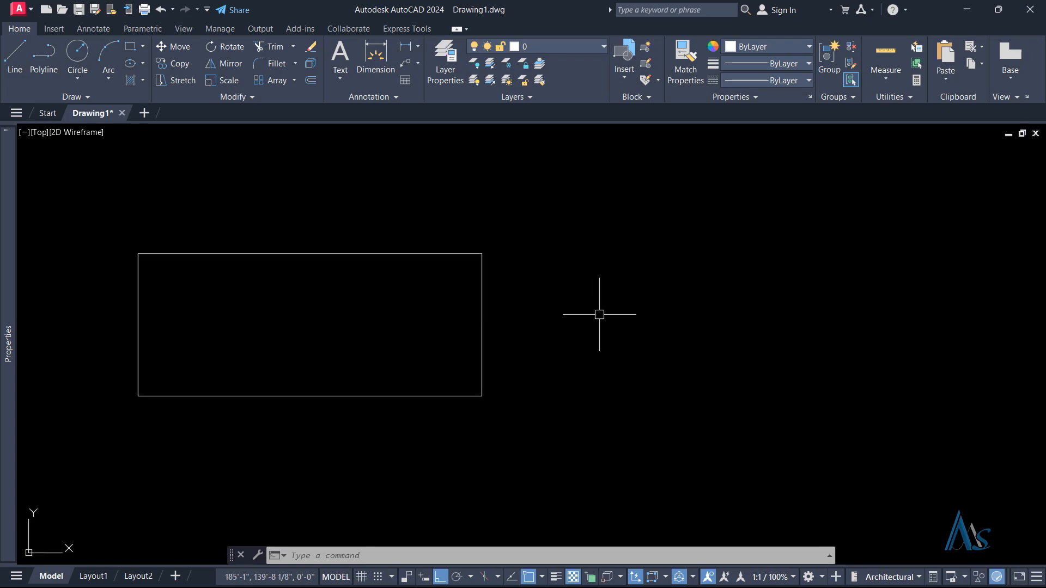
{"action": "type", "text": "rec"}
{"action": "key", "text": "Return"}
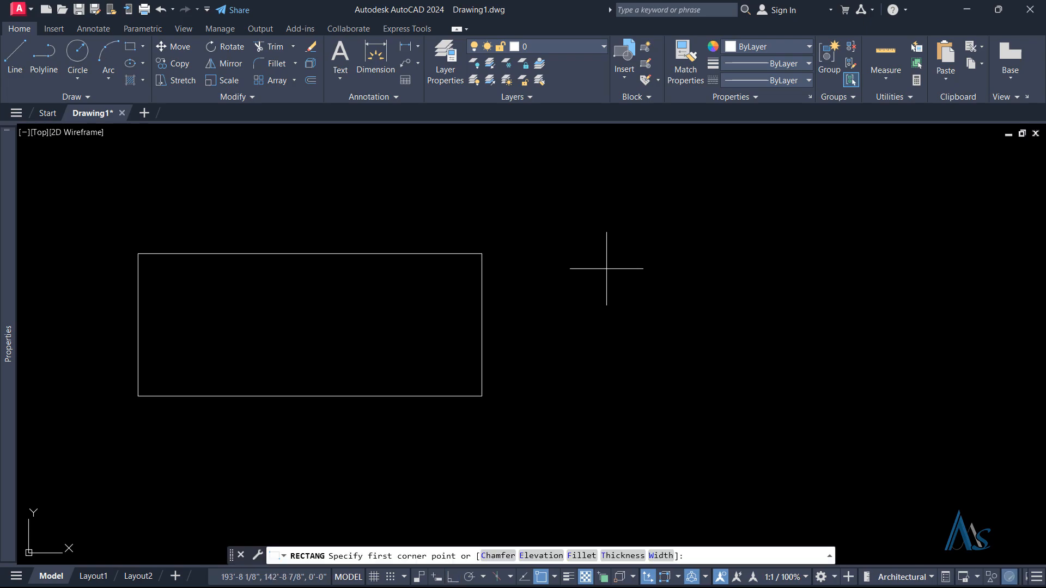
{"action": "left_click", "coordinate": [599, 260]}
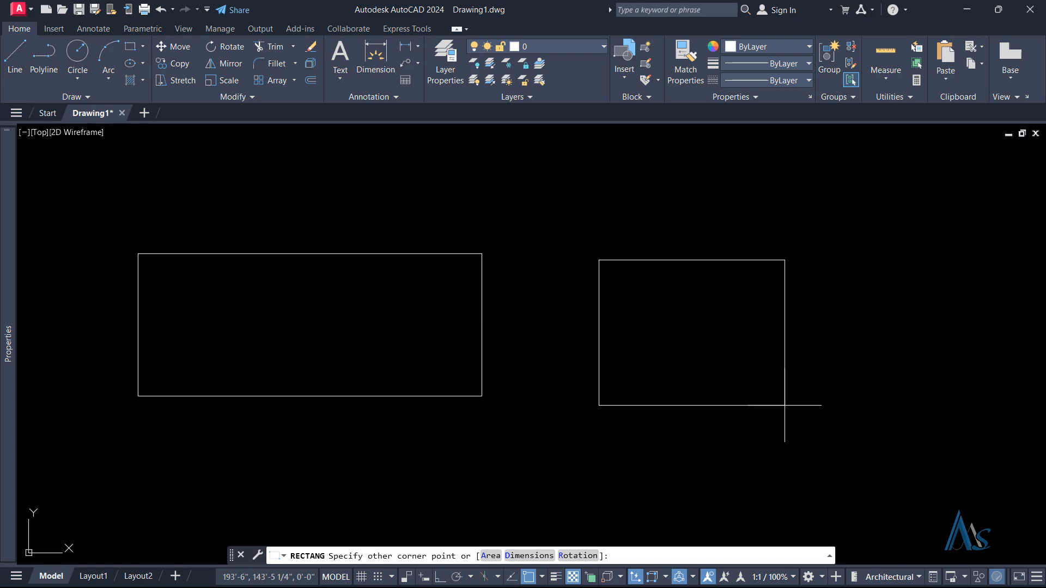
{"action": "left_click", "coordinate": [713, 463]}
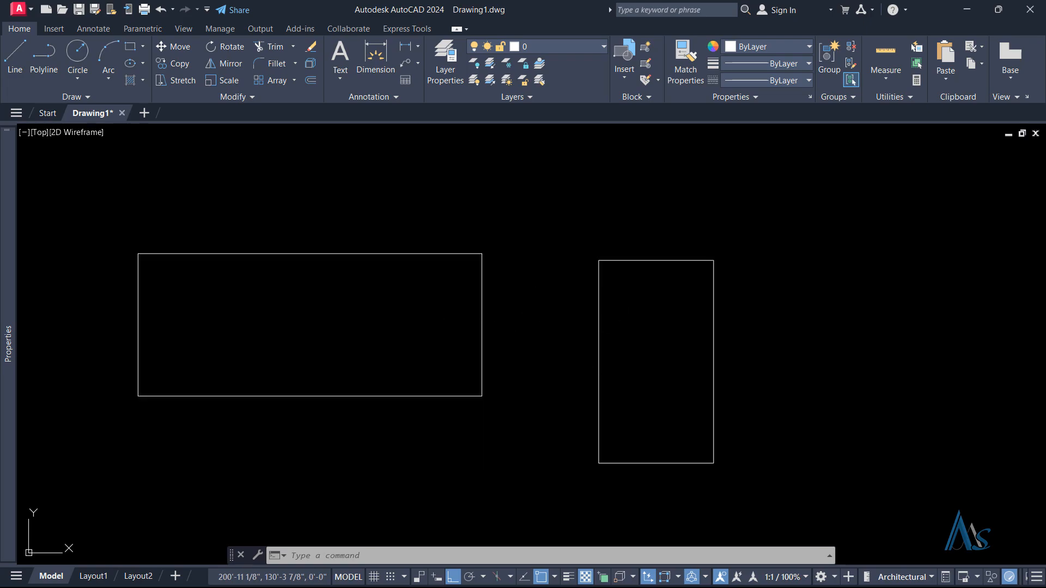
- Draw a rectangle 30' wide and 50' high to the right of the narrow one, using relative coordinates from its lower-left corner
{"action": "middle_click_drag", "start_coordinate": [613, 326], "coordinate": [435, 311]}
{"action": "scroll", "coordinate": [529, 324], "scroll_direction": "down", "scroll_amount": 2}
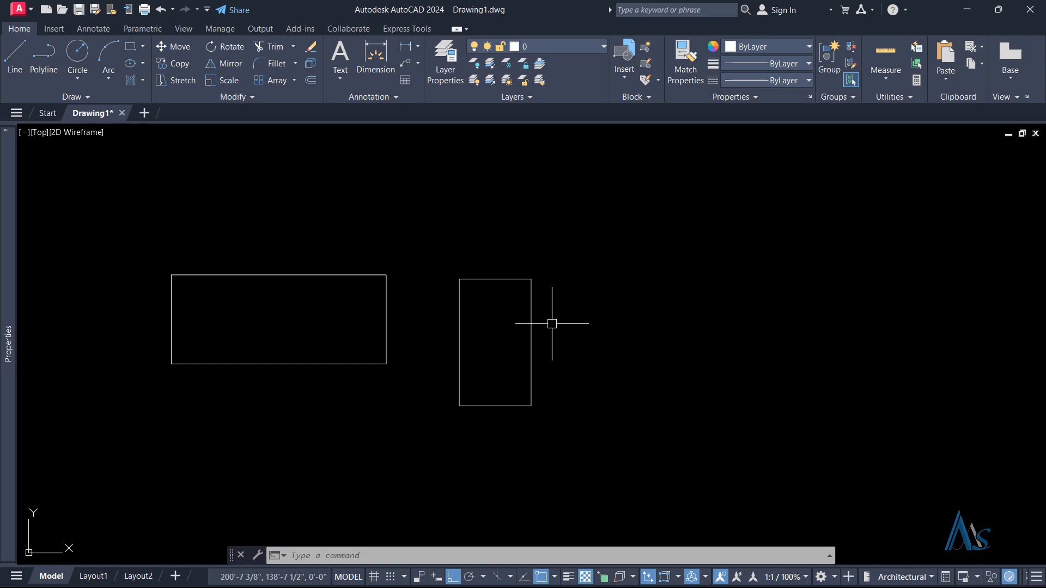
{"action": "middle_click_drag", "start_coordinate": [602, 332], "coordinate": [562, 320]}
{"action": "type", "text": "rec"}
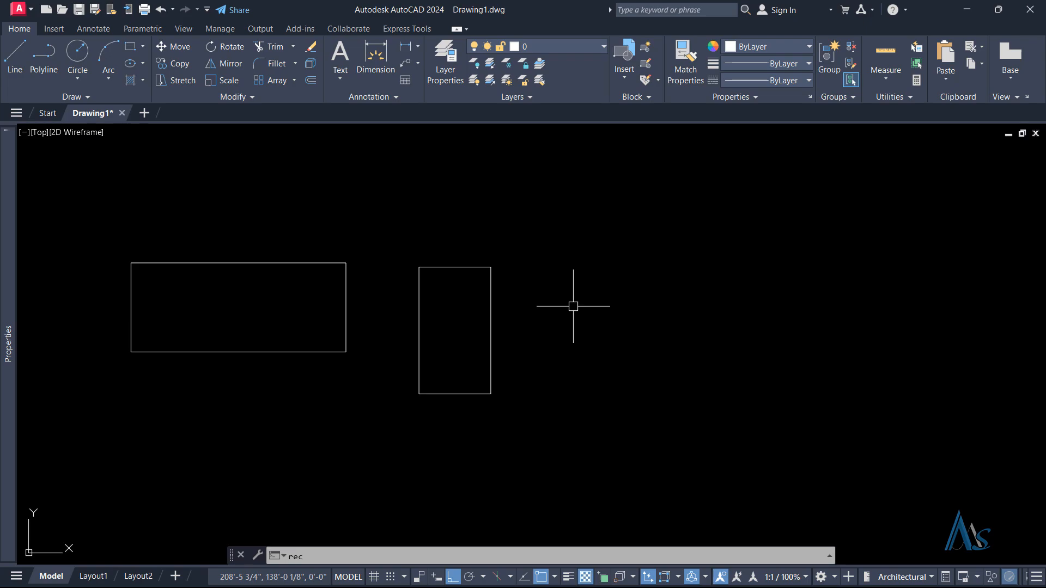
{"action": "key", "text": "Return"}
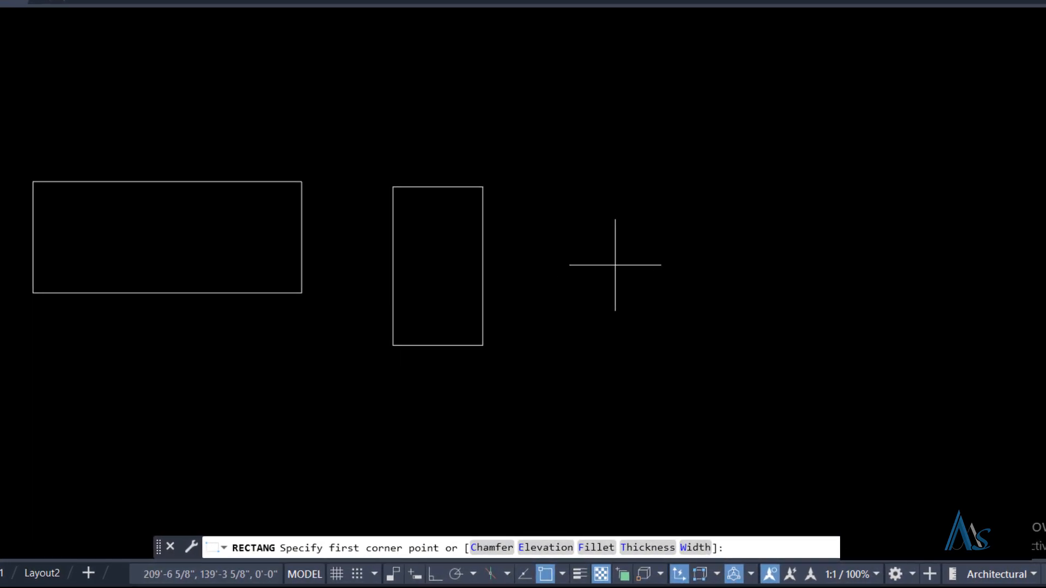
{"action": "left_click", "coordinate": [606, 374]}
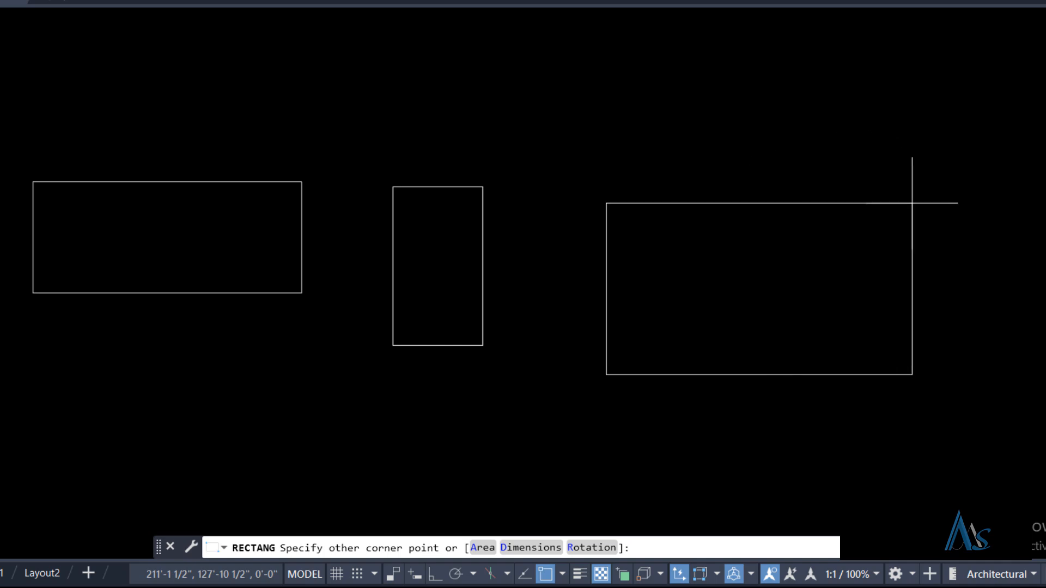
{"action": "key", "text": "shift+2"}
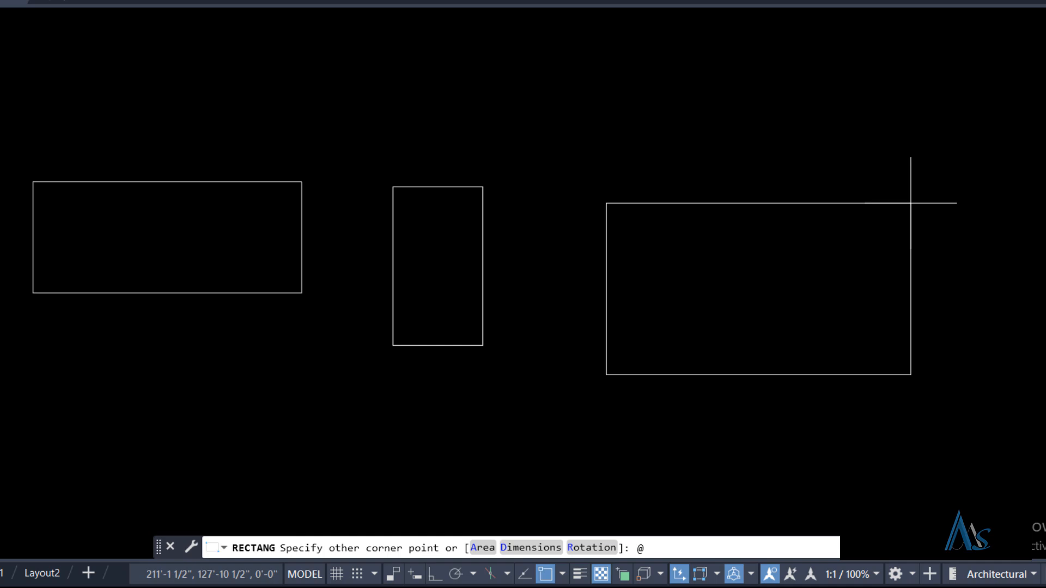
{"action": "type", "text": "30'"}
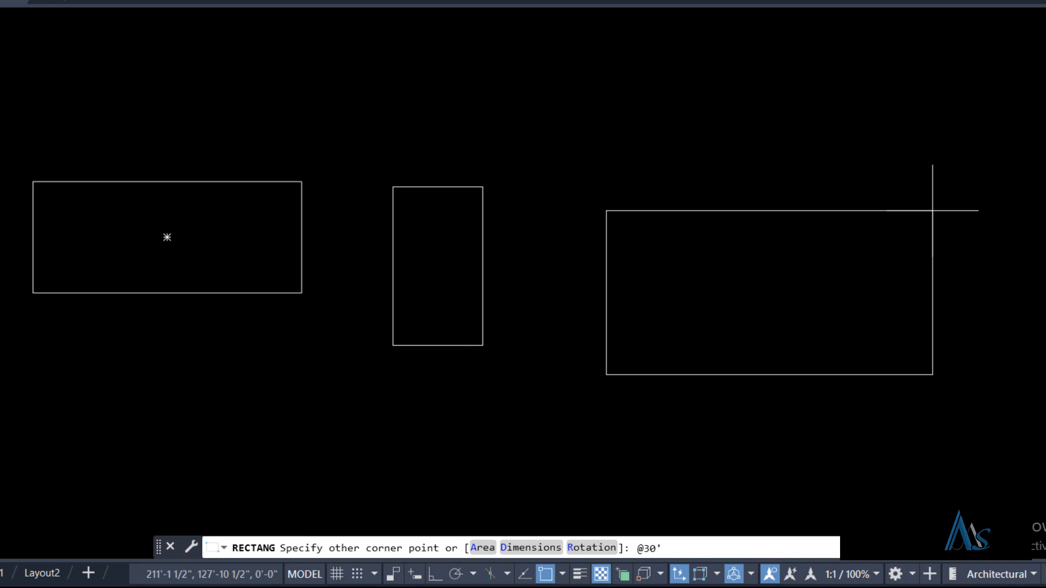
{"action": "type", "text": ","}
{"action": "type", "text": "50'"}
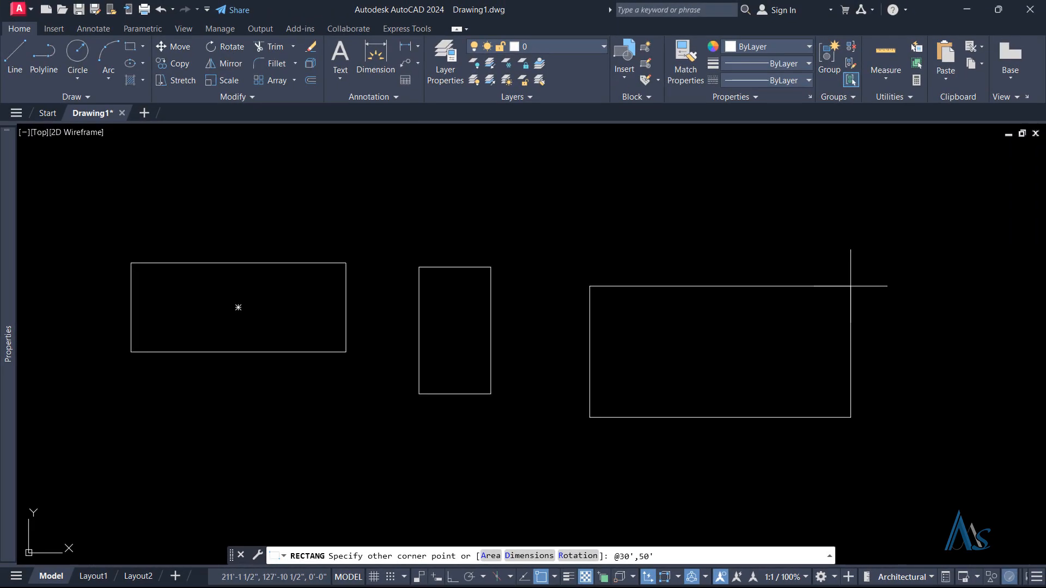
{"action": "key", "text": "Return"}
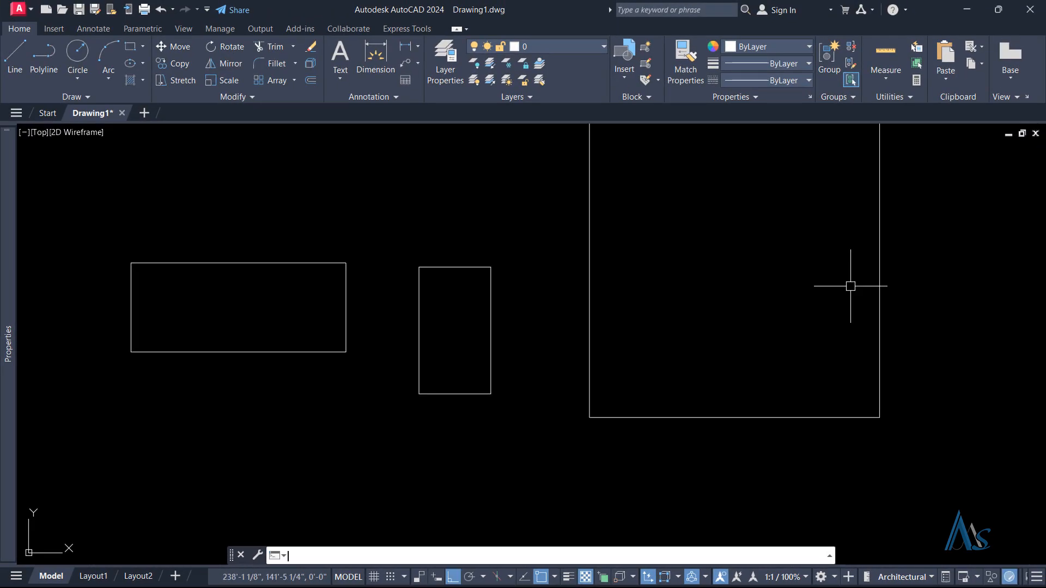
- Draw a 10' by 10' square to the right of the 30' by 50' rectangle, using relative coordinates
{"action": "scroll", "coordinate": [790, 264], "scroll_direction": "down", "scroll_amount": 2}
{"action": "mouse_move", "coordinate": [789, 263]}
{"action": "middle_mouse_down"}
{"action": "mouse_move", "coordinate": [677, 374]}
{"action": "mouse_move", "coordinate": [626, 357]}
{"action": "middle_mouse_up"}
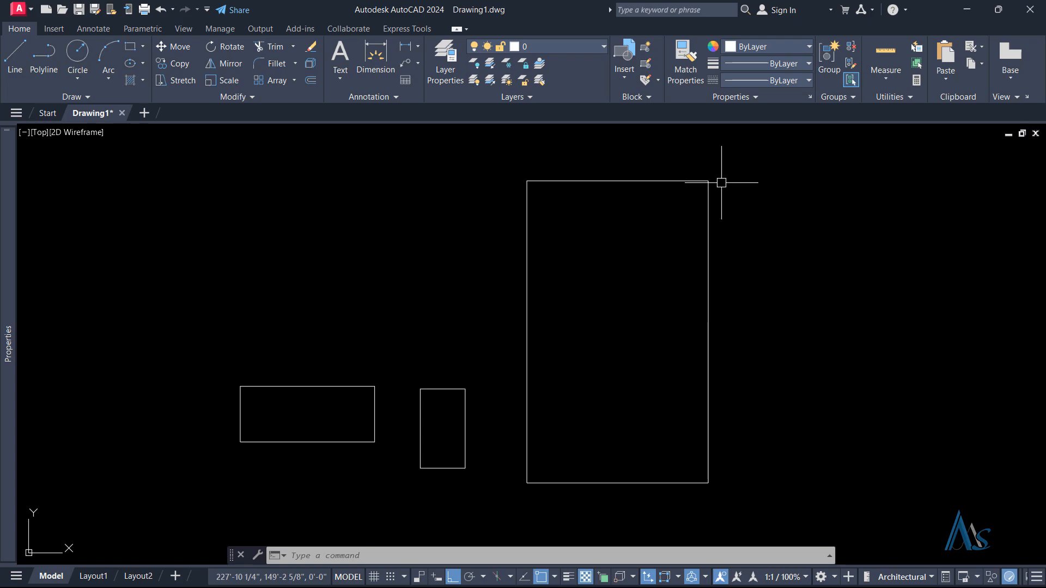
{"action": "middle_click_drag", "start_coordinate": [698, 271], "coordinate": [567, 259]}
{"action": "middle_click_drag", "start_coordinate": [604, 308], "coordinate": [567, 312]}
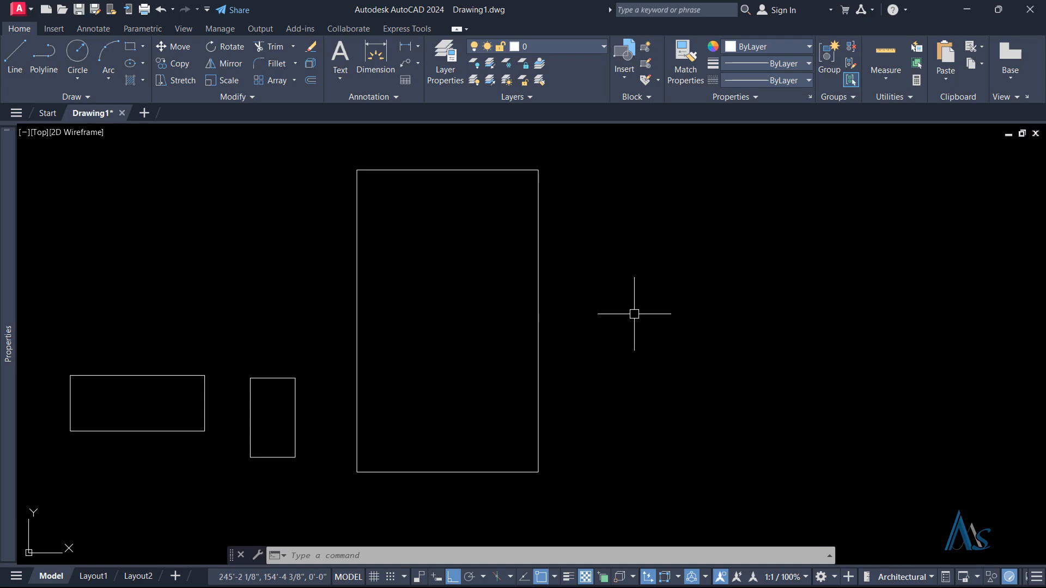
{"action": "type", "text": "rec"}
{"action": "key", "text": "Return"}
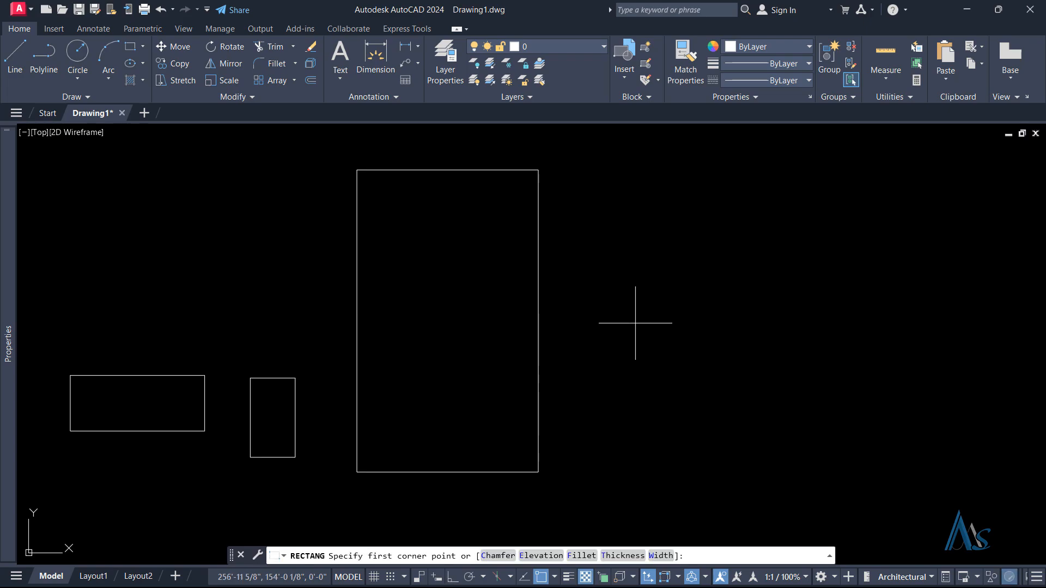
{"action": "left_click", "coordinate": [654, 431]}
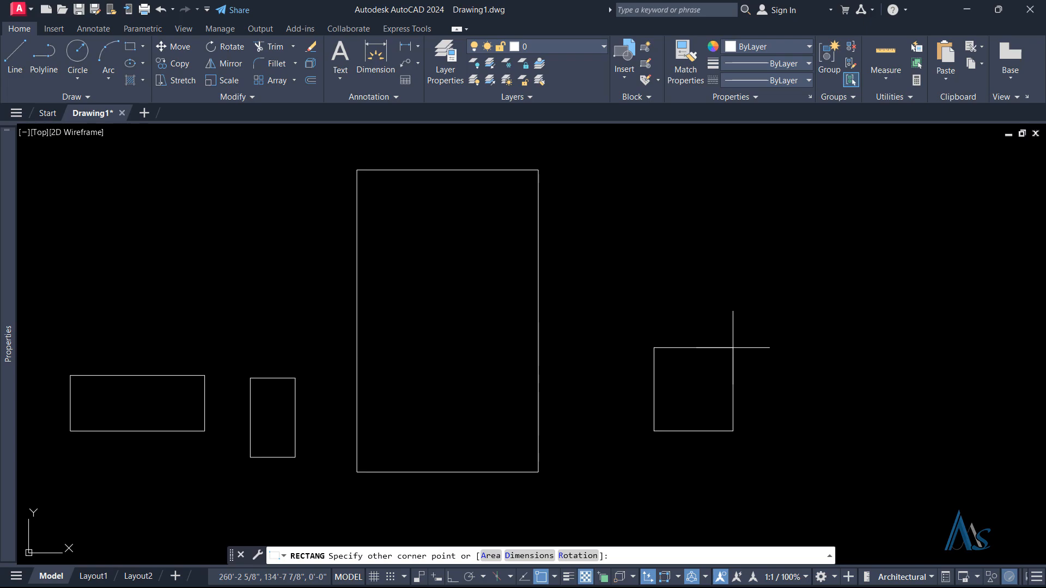
{"action": "type", "text": "@"}
{"action": "type", "text": "10',10'"}
{"action": "key", "text": "Return"}
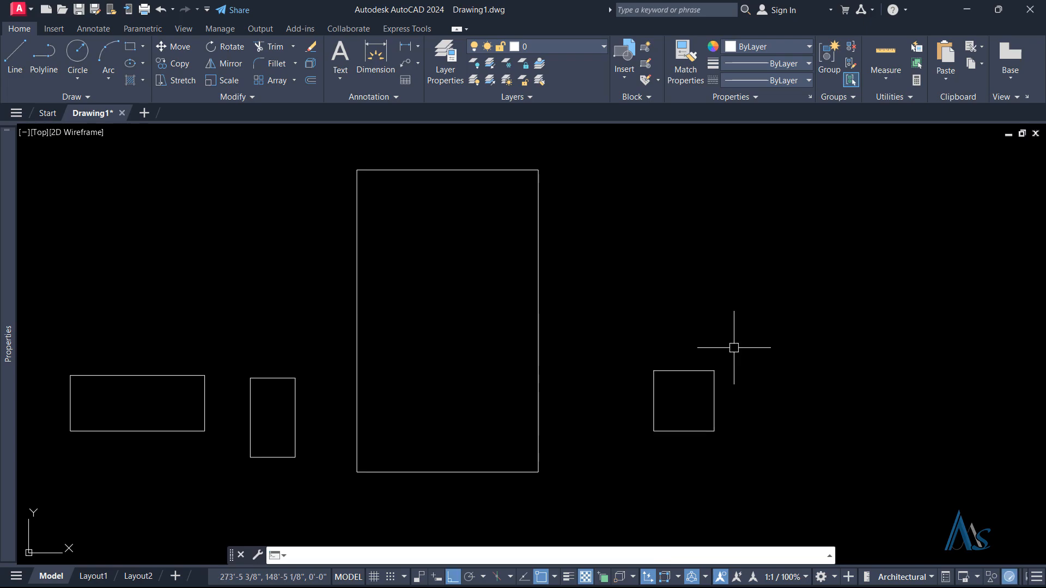
- Start a regular polygon and set its number of sides to 6
{"action": "scroll", "coordinate": [734, 346], "scroll_direction": "up", "scroll_amount": 4}
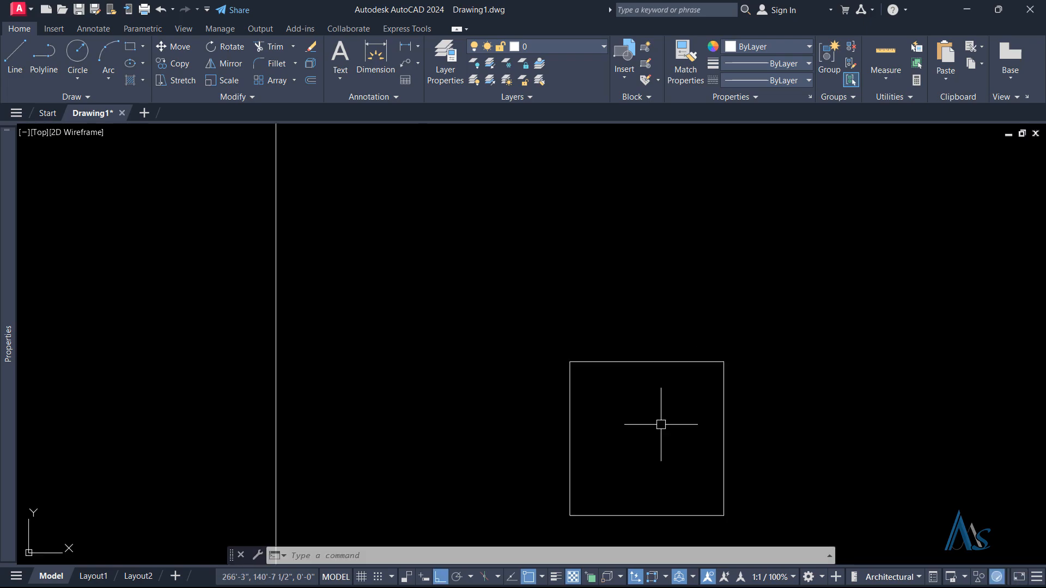
{"action": "middle_click_drag", "start_coordinate": [662, 423], "coordinate": [605, 326]}
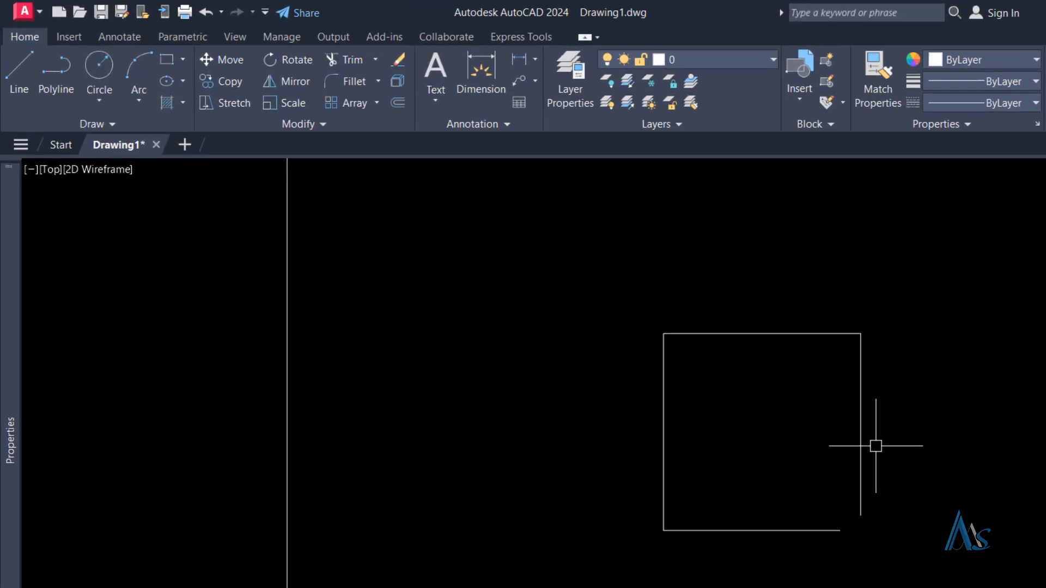
{"action": "middle_click_drag", "start_coordinate": [684, 349], "coordinate": [518, 340]}
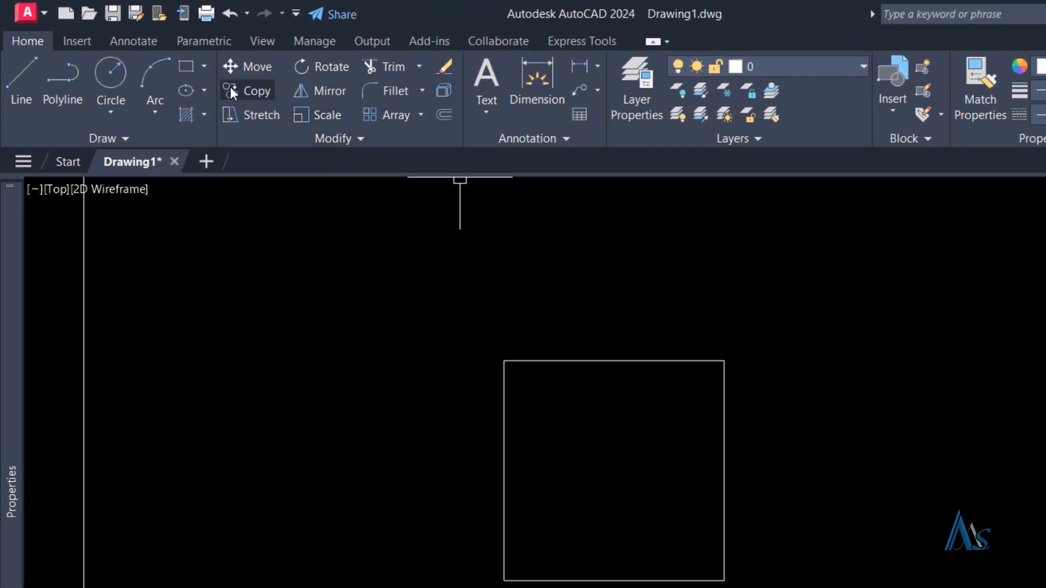
{"action": "left_click", "coordinate": [204, 68]}
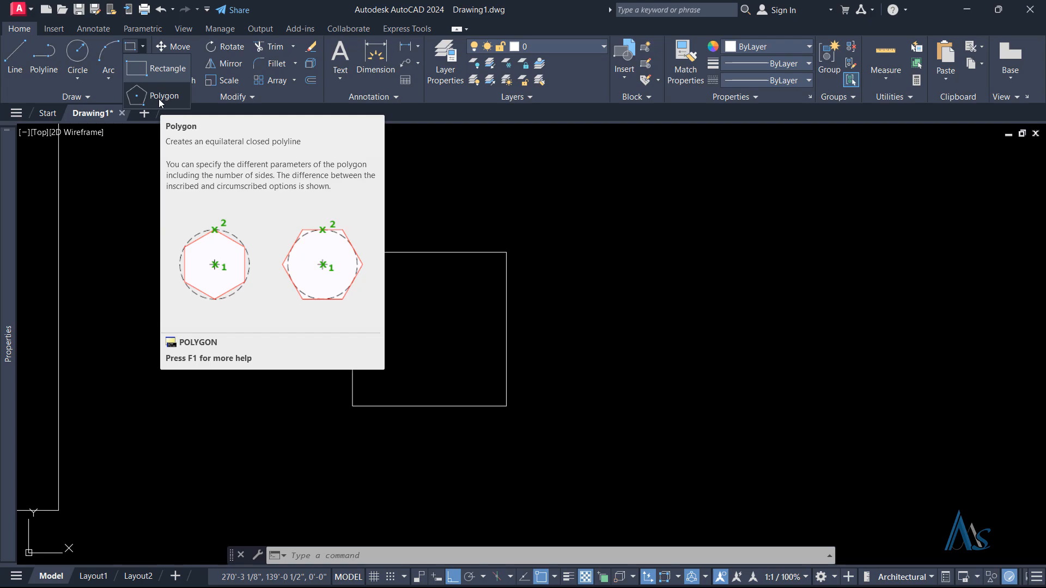
{"action": "left_click", "coordinate": [161, 98]}
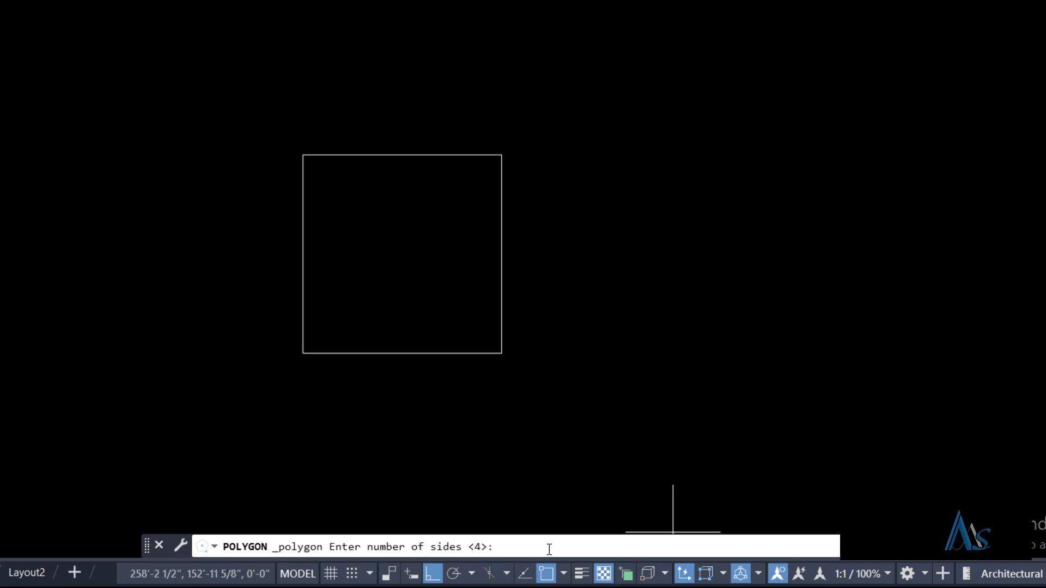
{"action": "type", "text": "6"}
{"action": "key", "text": "Return"}
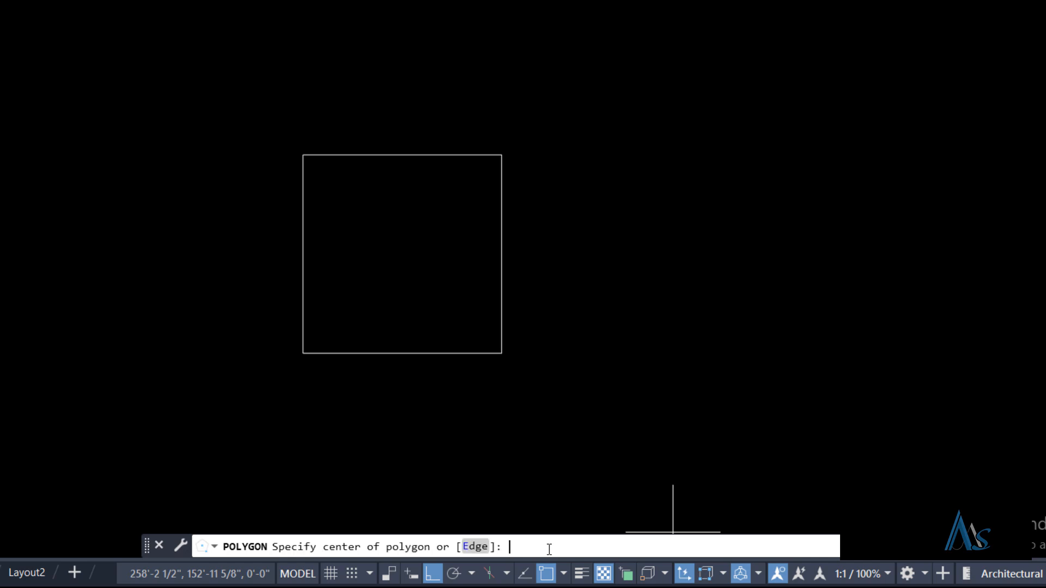
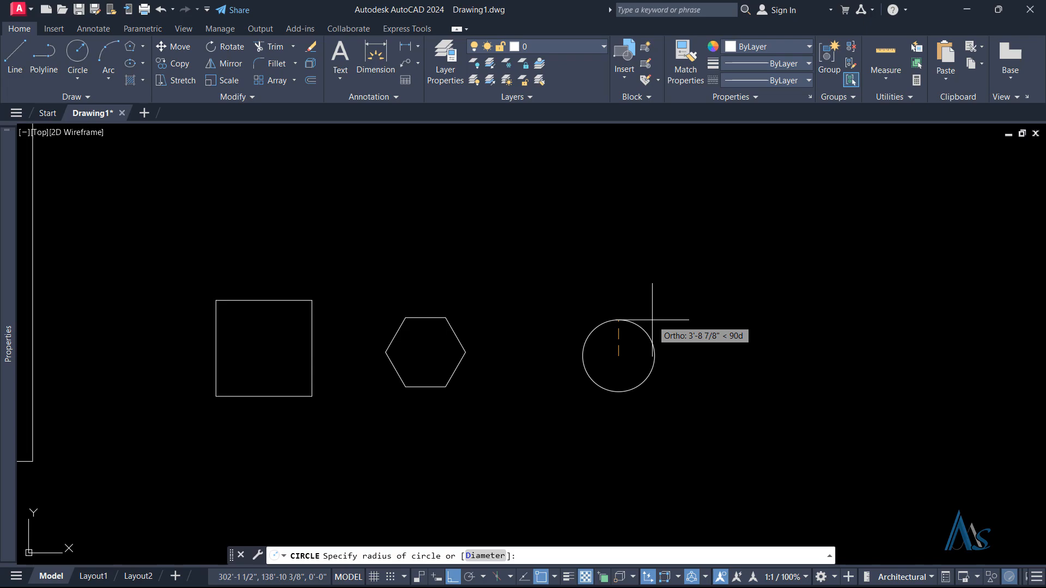
- Give the circle being drawn to the right of the hexagon a radius of 60 inches
{"action": "type", "text": "60"}
{"action": "key", "text": "Return"}
- Draw a 6-sided polygon inscribed in the circle from its center, turning Ortho off to place a vertex at the circle's lower right
{"action": "scroll", "coordinate": [635, 348], "scroll_direction": "up", "scroll_amount": 3}
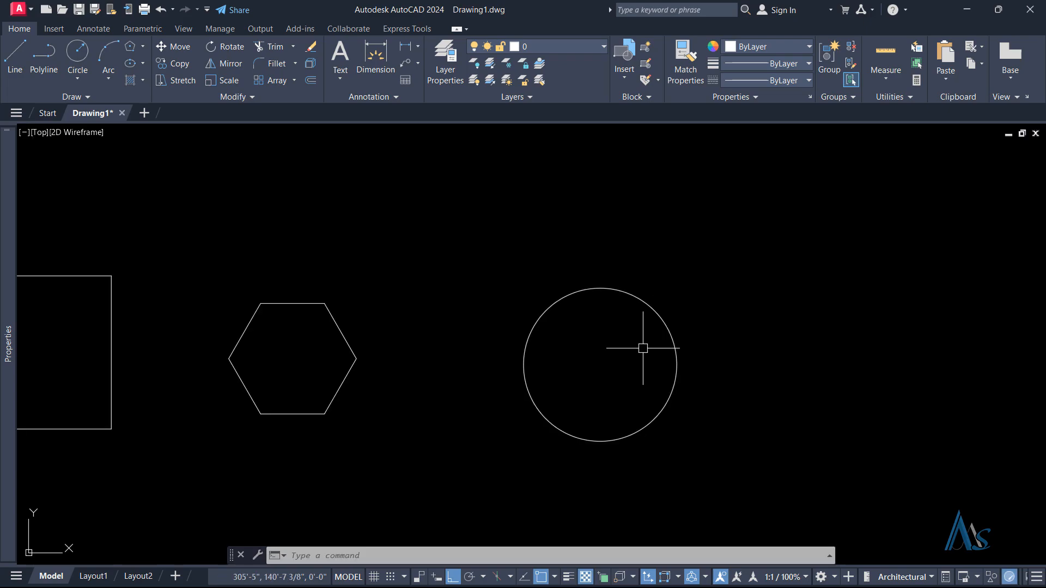
{"action": "scroll", "coordinate": [633, 351], "scroll_direction": "up", "scroll_amount": 4}
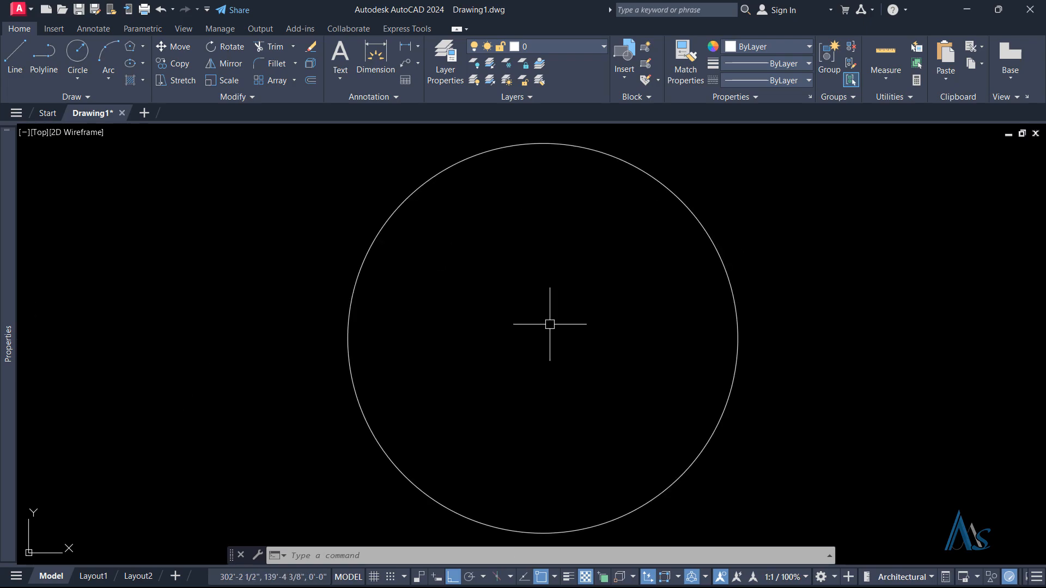
{"action": "type", "text": "POL"}
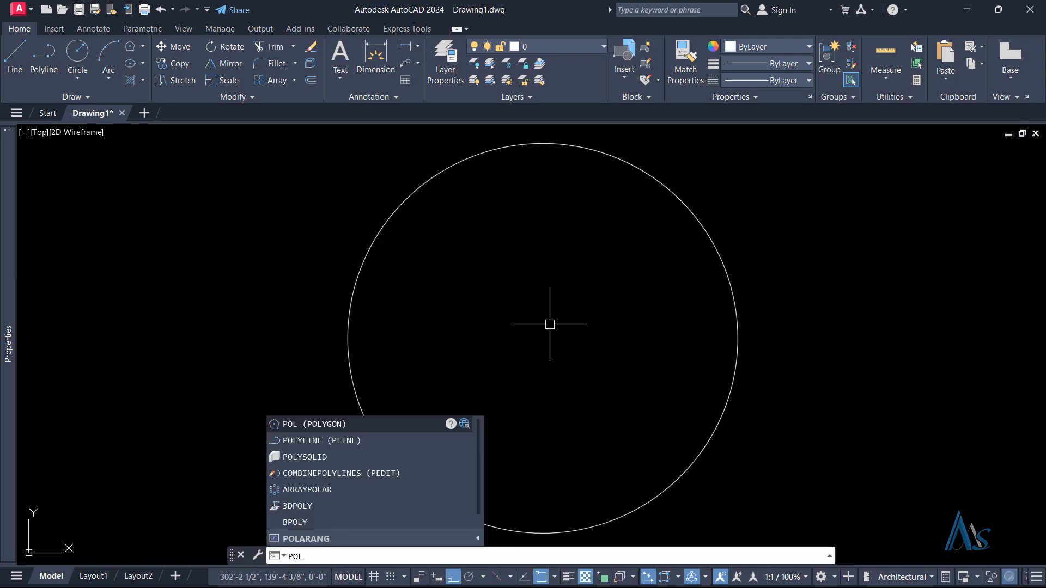
{"action": "key", "text": "Return"}
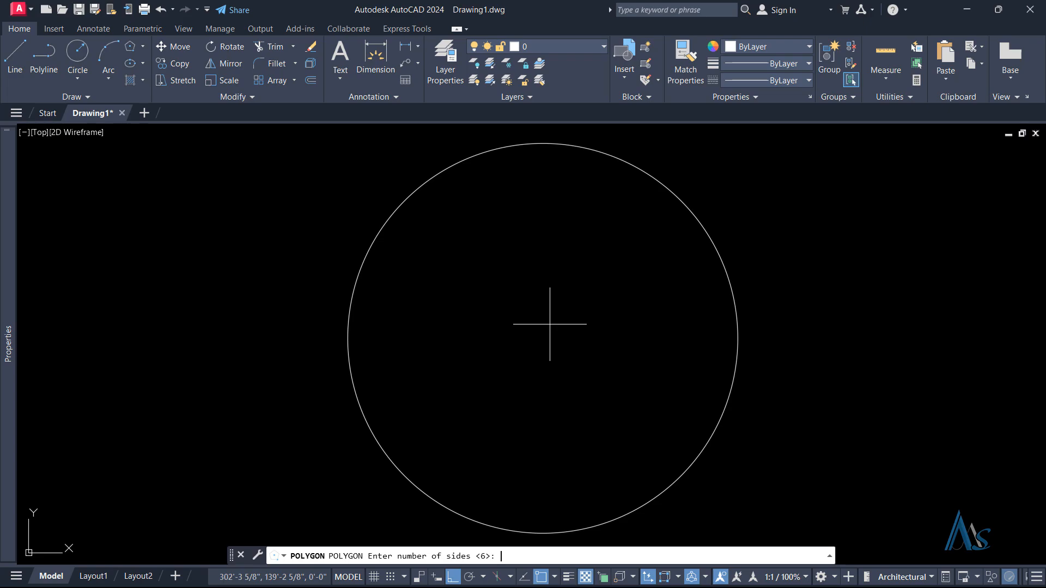
{"action": "key", "text": "Return"}
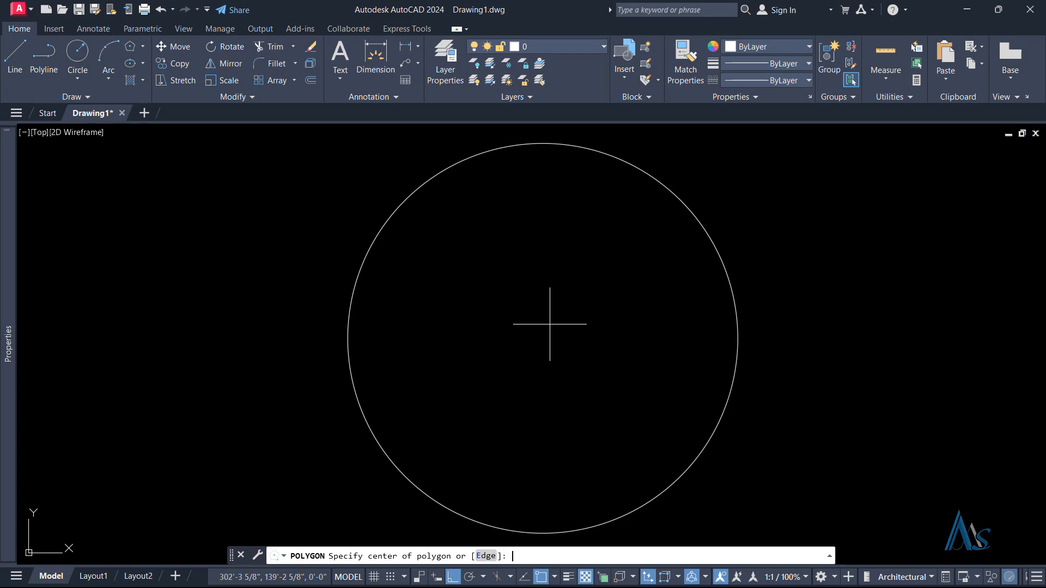
{"action": "scroll", "coordinate": [550, 324], "scroll_direction": "down", "scroll_amount": 2}
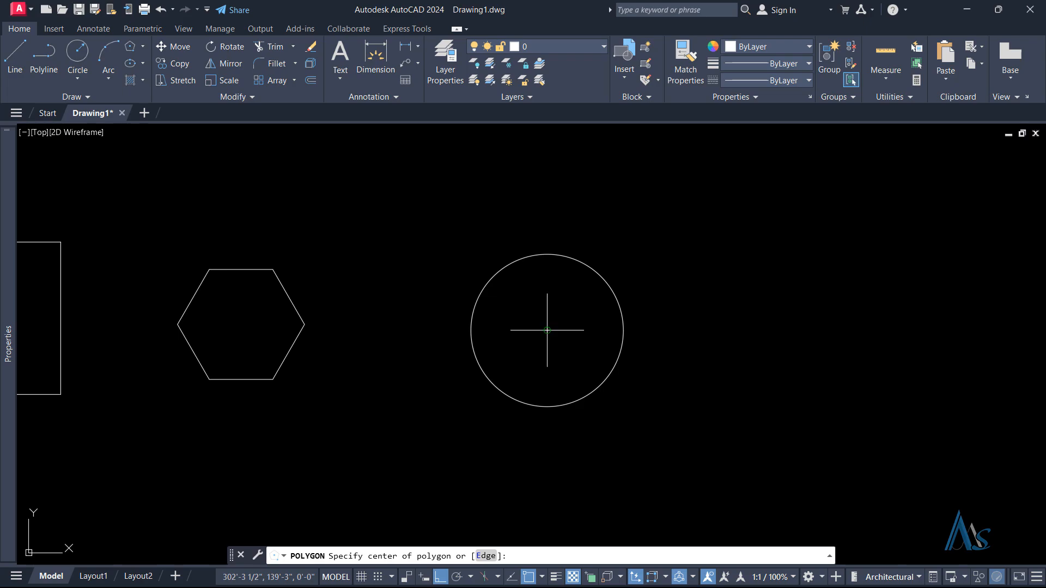
{"action": "left_click", "coordinate": [547, 330]}
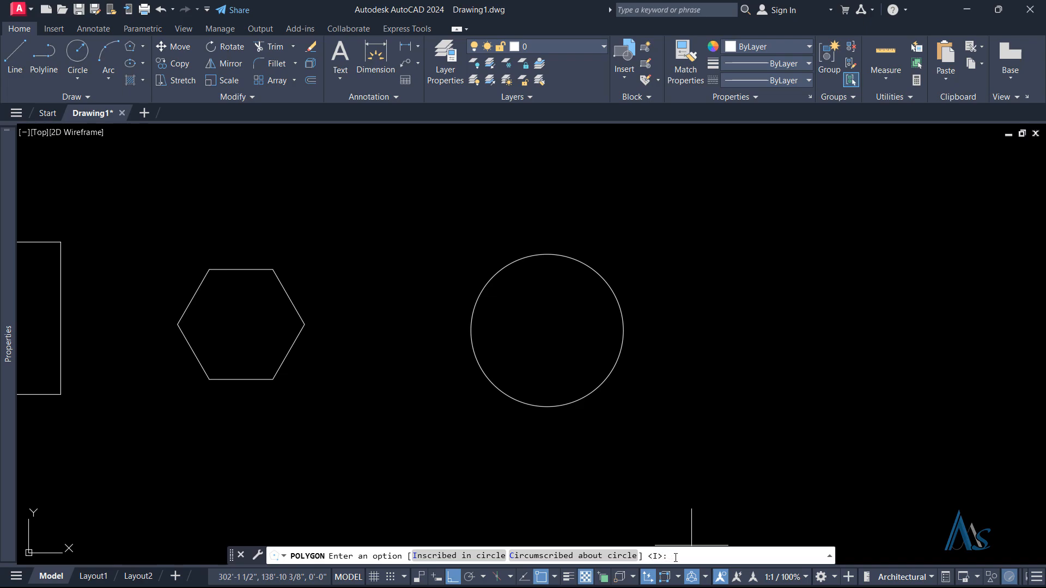
{"action": "key", "text": "Return"}
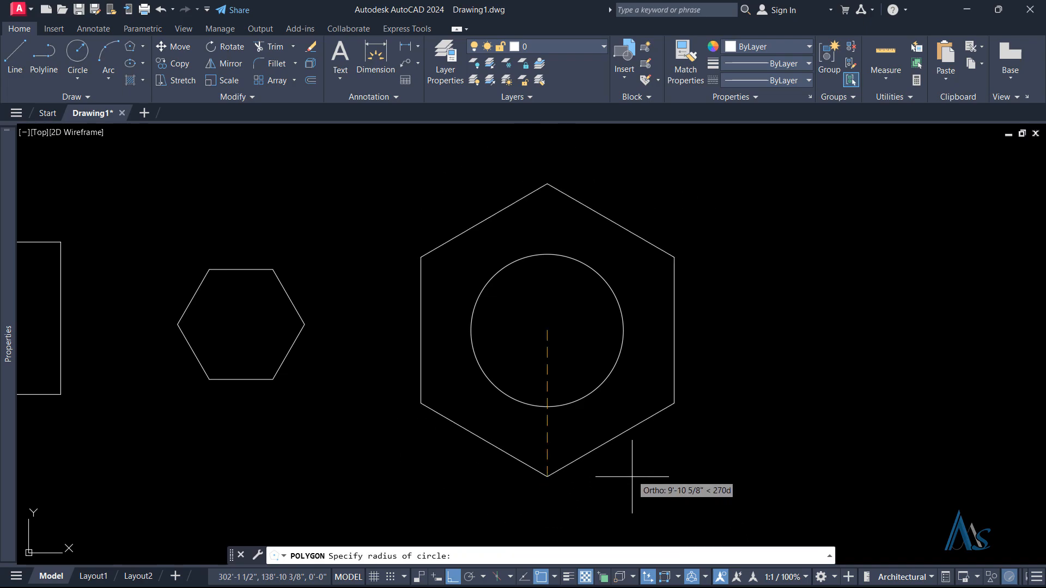
{"action": "scroll", "coordinate": [553, 383], "scroll_direction": "up", "scroll_amount": 2}
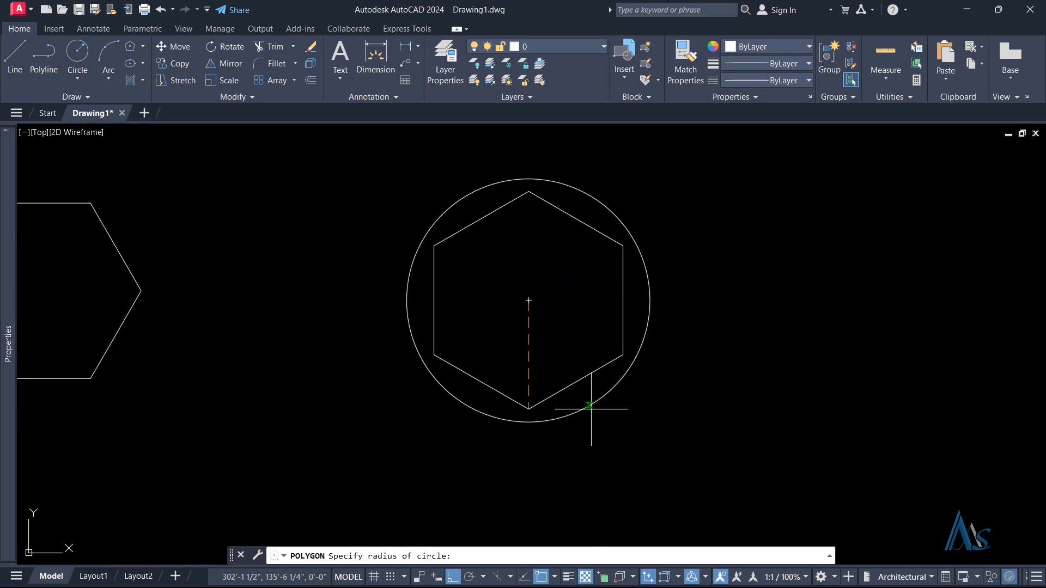
{"action": "key", "text": "F8"}
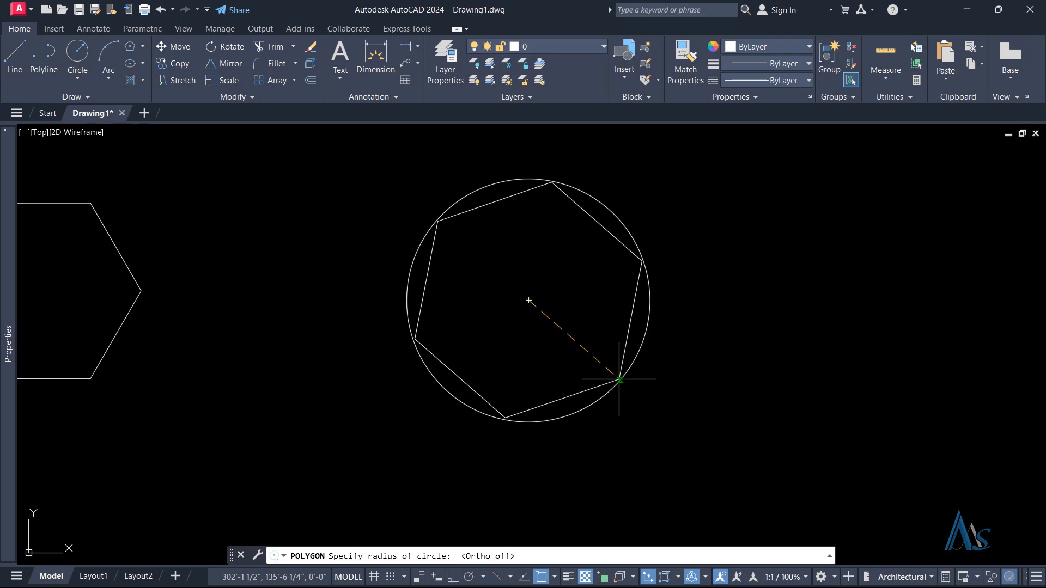
{"action": "left_click", "coordinate": [620, 379]}
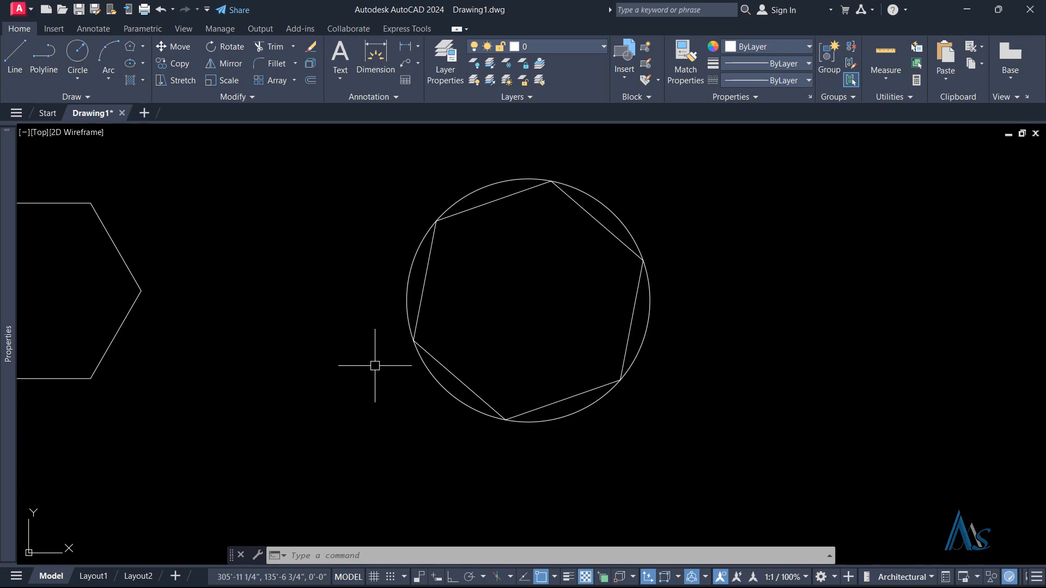
- Copy only the circle around the inscribed hexagon to the empty space on its right, roughly level with the original
{"action": "scroll", "coordinate": [374, 366], "scroll_direction": "down", "scroll_amount": 2}
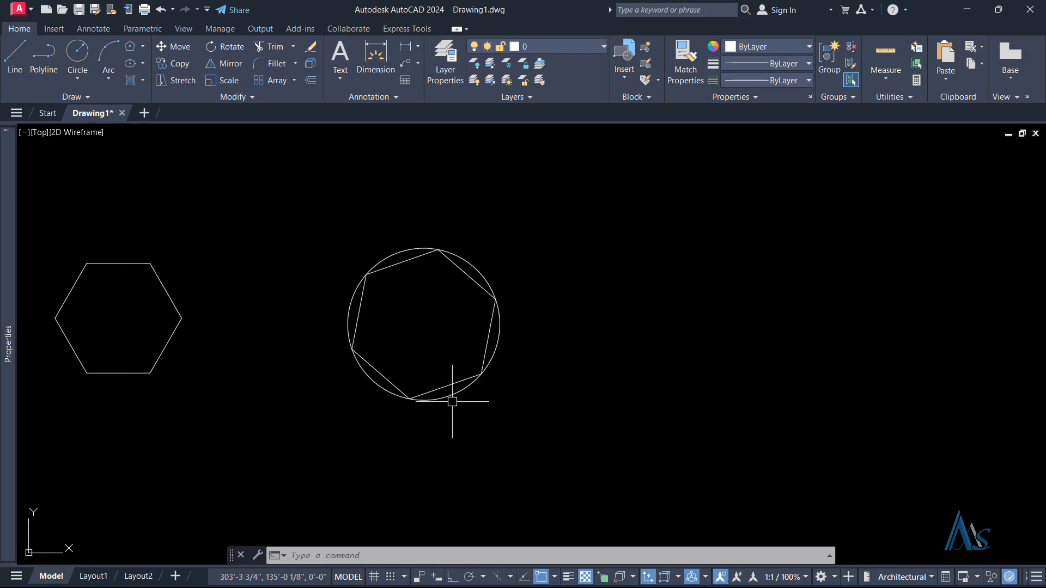
{"action": "type", "text": "co"}
{"action": "key", "text": "Return"}
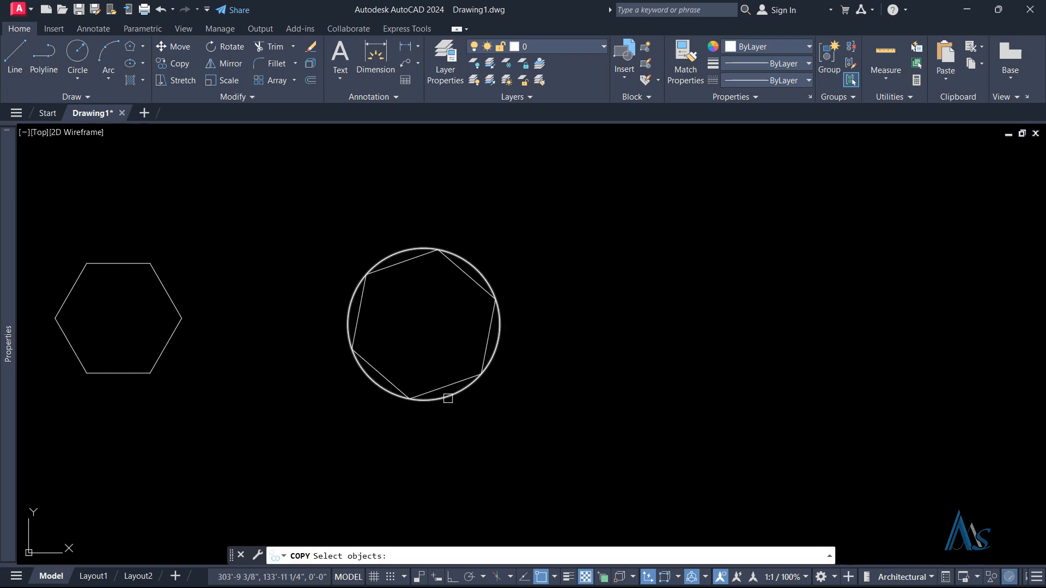
{"action": "left_click", "coordinate": [448, 398]}
{"action": "key", "text": "Return"}
{"action": "left_click", "coordinate": [466, 405]}
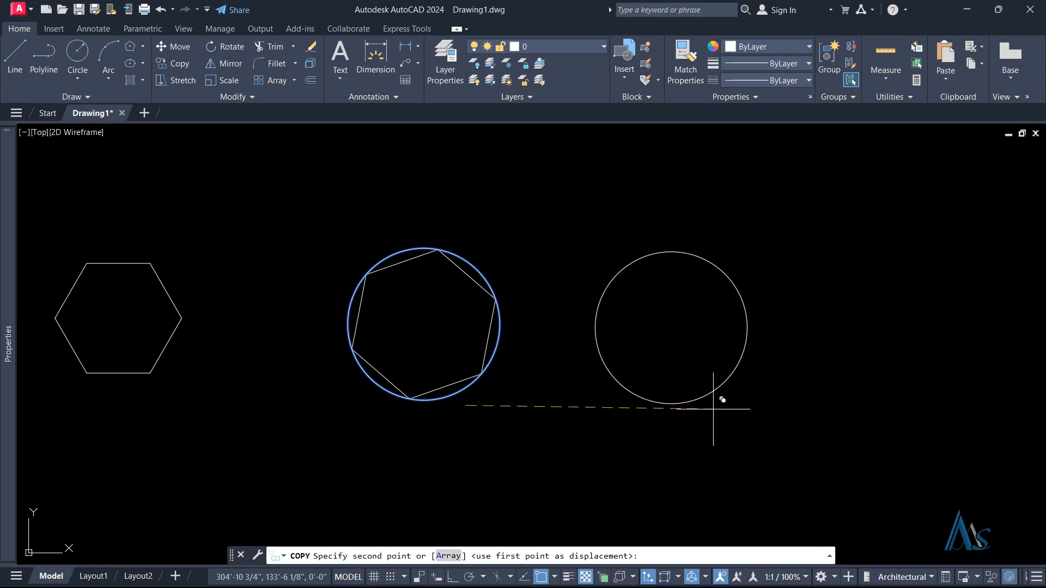
{"action": "left_click", "coordinate": [718, 409]}
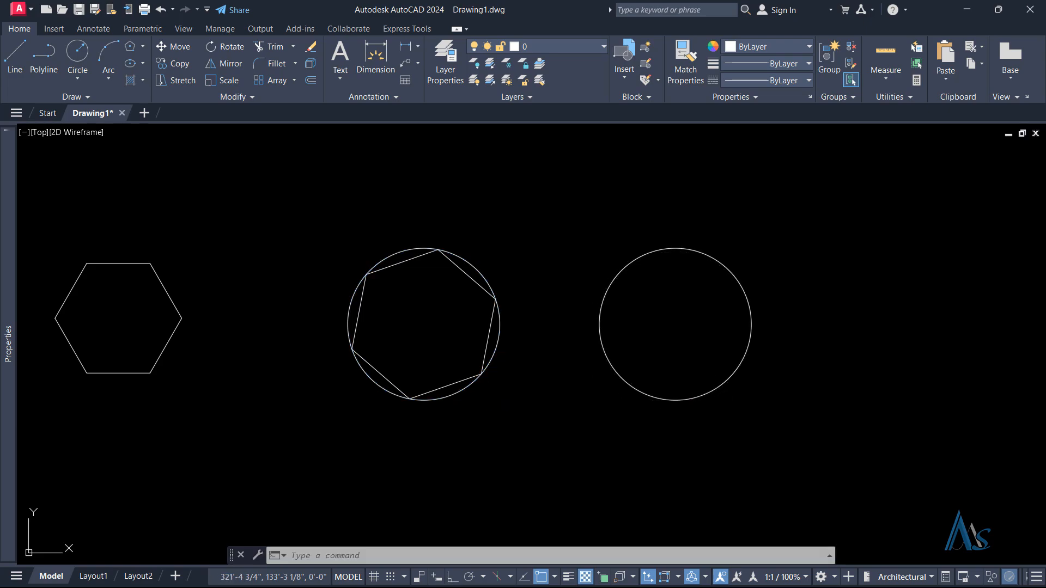
- Draw a 6-sided polygon circumscribed about the copied circle, centered on it and with a radius matching the circle's
{"action": "type", "text": "pol"}
{"action": "key", "text": "Return"}
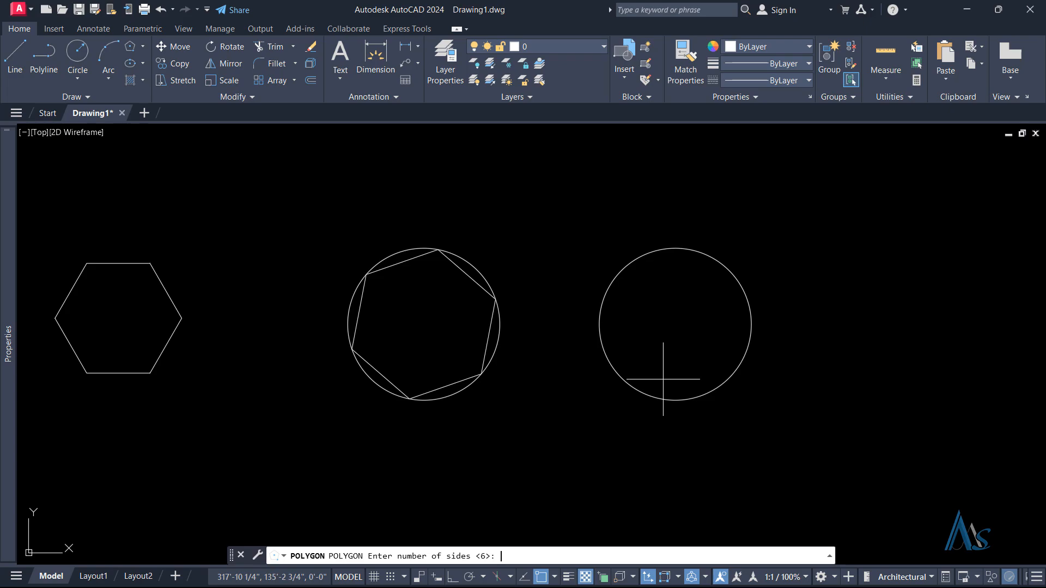
{"action": "key", "text": "Return"}
{"action": "scroll", "coordinate": [671, 442], "scroll_direction": "down", "scroll_amount": 2}
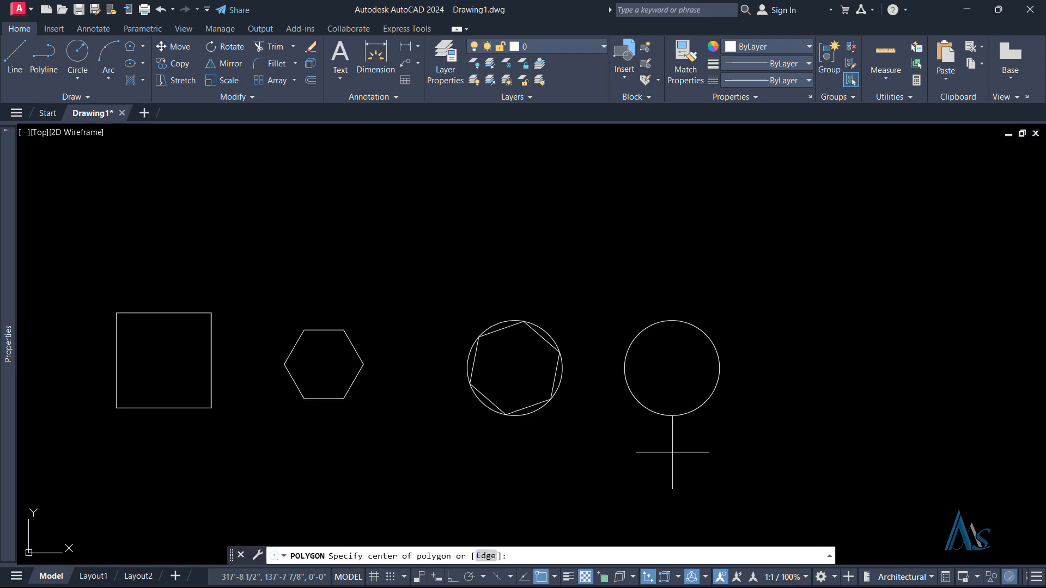
{"action": "scroll", "coordinate": [731, 463], "scroll_direction": "down", "scroll_amount": 2}
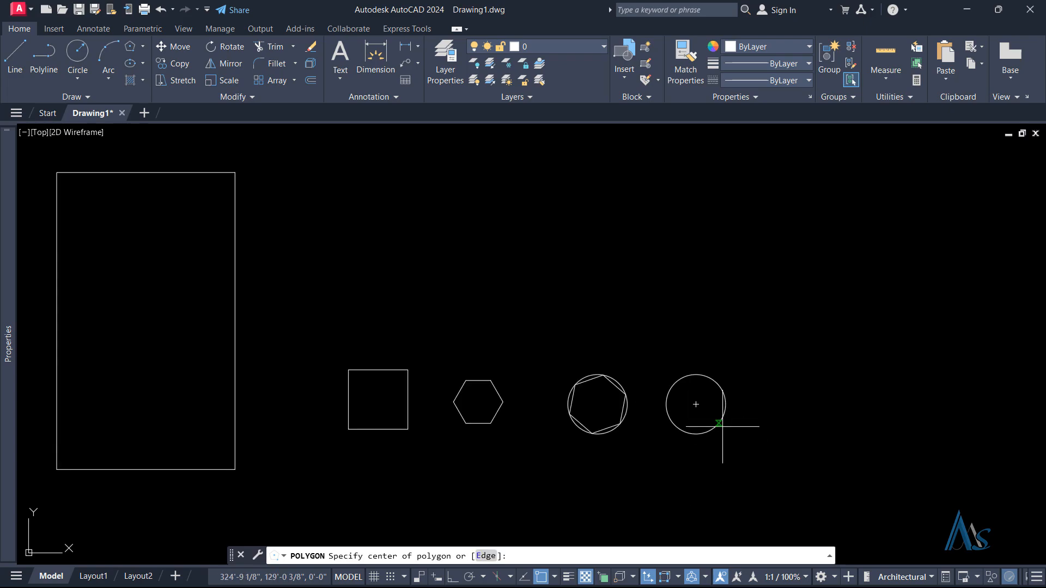
{"action": "left_click", "coordinate": [695, 404]}
{"action": "middle_click_drag", "start_coordinate": [747, 423], "coordinate": [634, 403]}
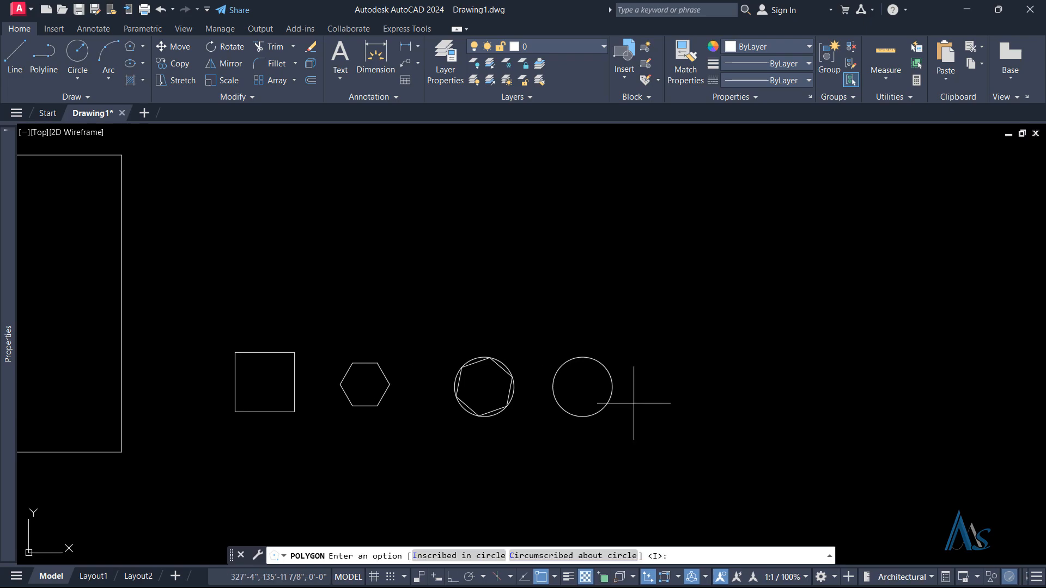
{"action": "left_click", "coordinate": [529, 556]}
{"action": "scroll", "coordinate": [573, 422], "scroll_direction": "up", "scroll_amount": 6}
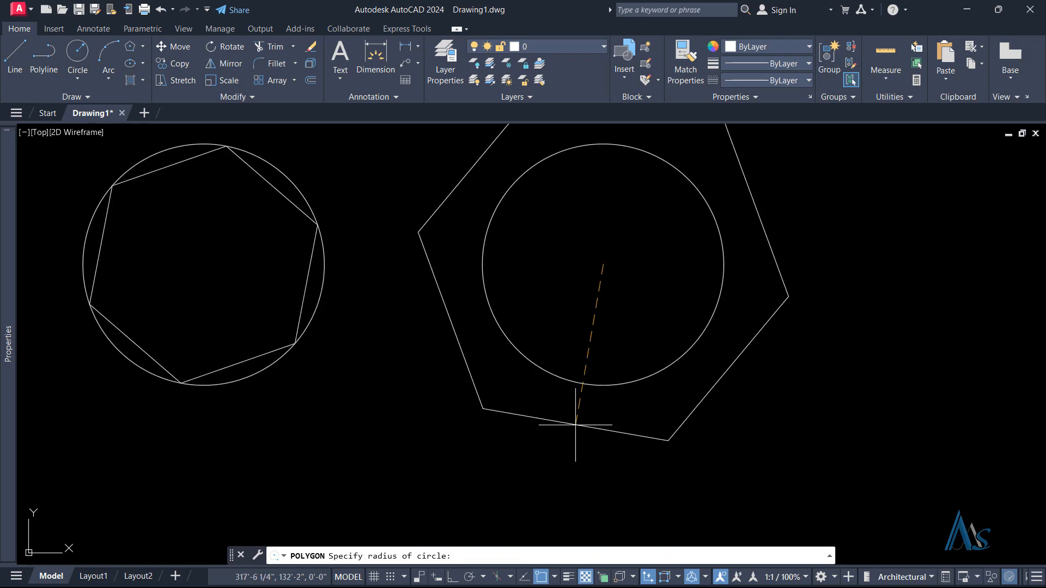
{"action": "scroll", "coordinate": [600, 420], "scroll_direction": "down", "scroll_amount": 4}
{"action": "scroll", "coordinate": [609, 409], "scroll_direction": "up", "scroll_amount": 2}
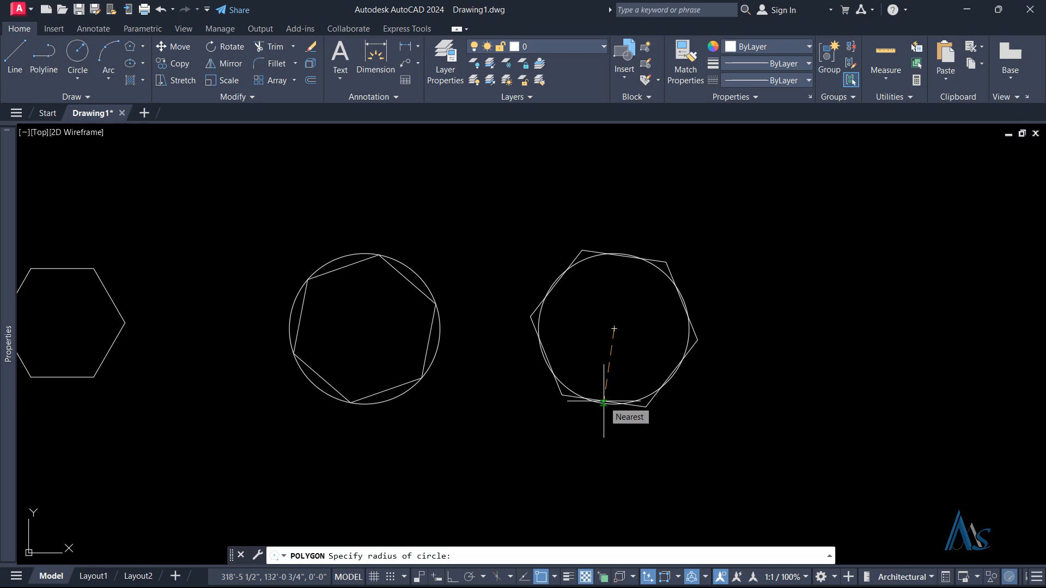
{"action": "type", "text": "10"}
{"action": "key", "text": "Return"}
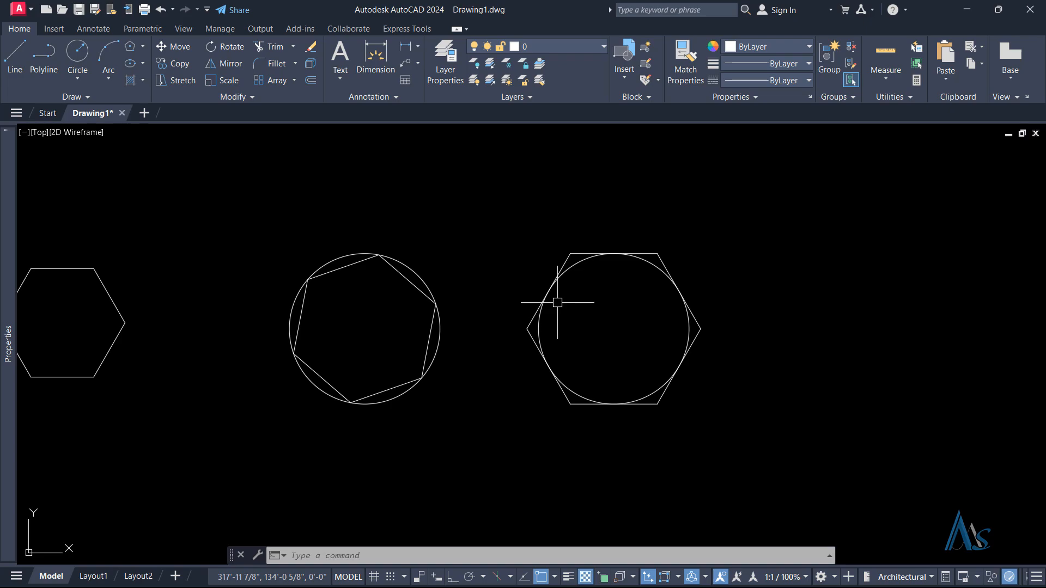
- Draw a 4-sided circumscribed polygon below the two circles, with a freehand radius of about 5'-5"
{"action": "scroll", "coordinate": [547, 318], "scroll_direction": "down", "scroll_amount": 2}
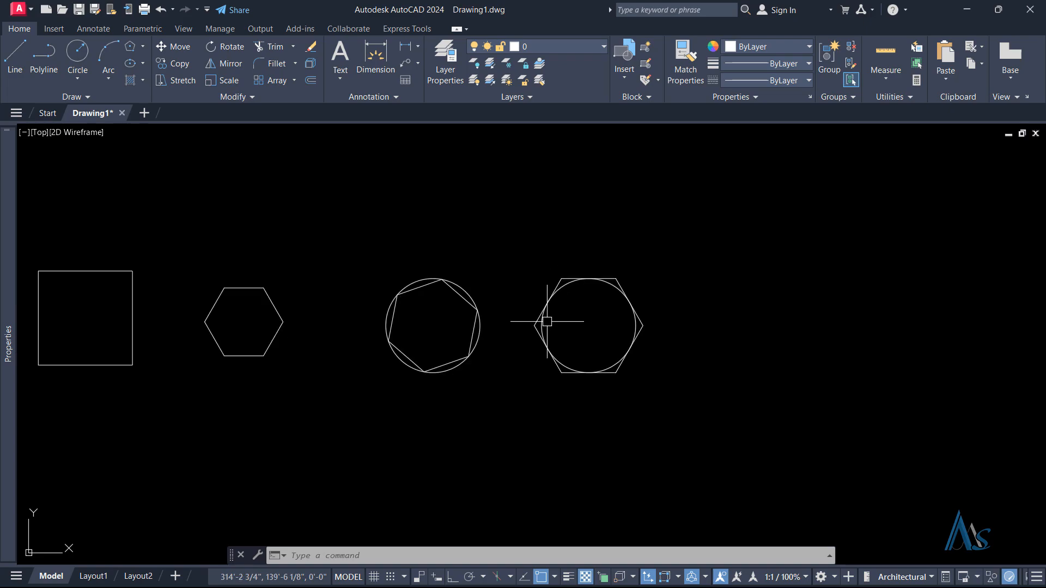
{"action": "type", "text": "POL"}
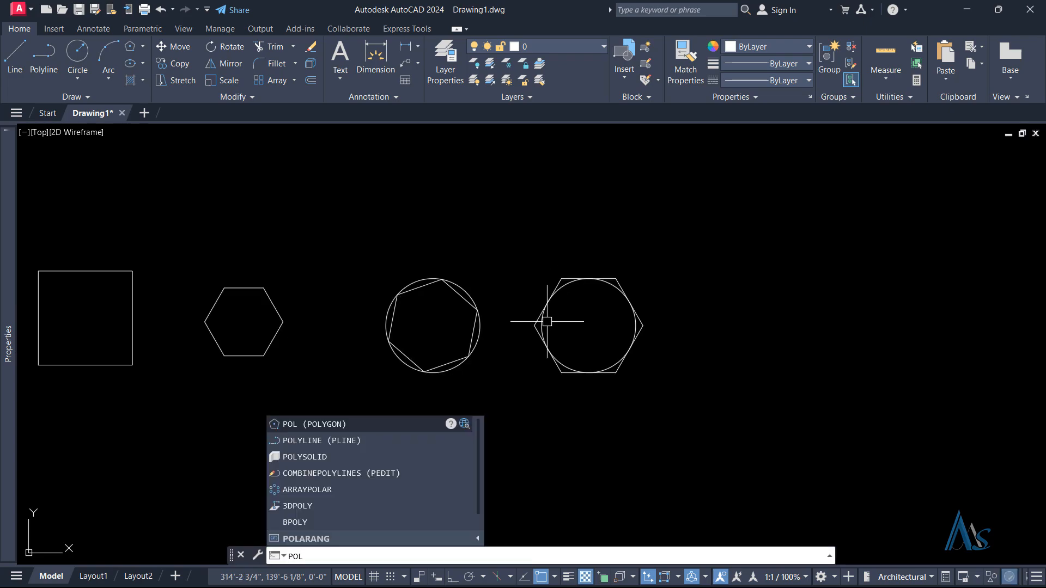
{"action": "key", "text": "Return"}
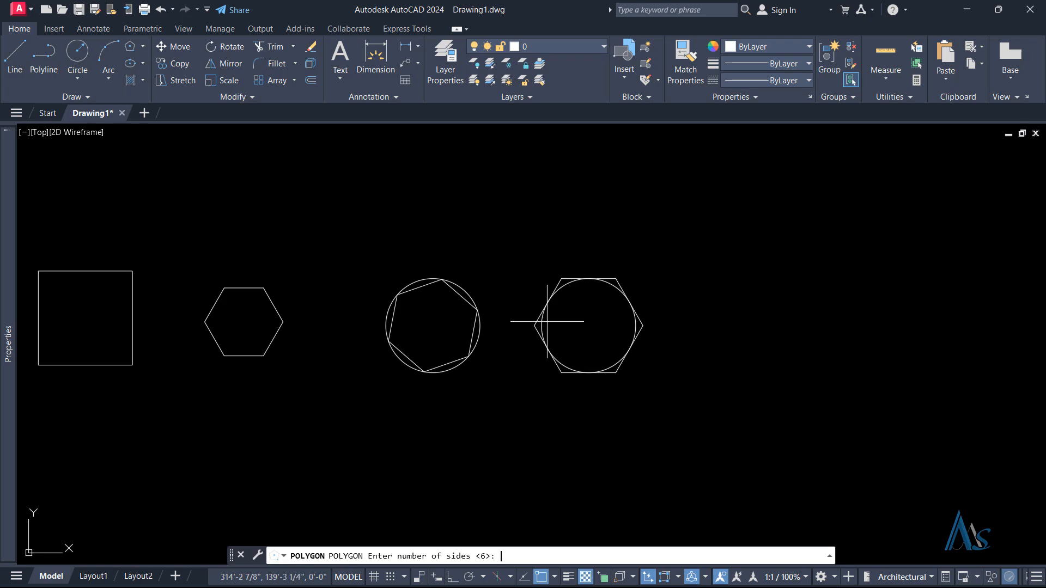
{"action": "type", "text": "4"}
{"action": "key", "text": "Return"}
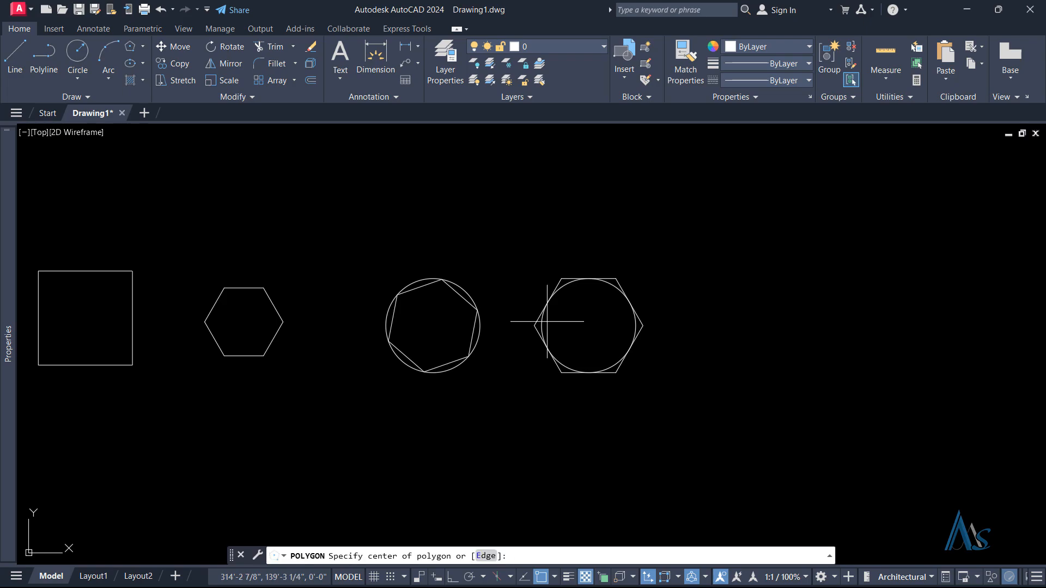
{"action": "middle_click_drag", "start_coordinate": [542, 449], "coordinate": [527, 371]}
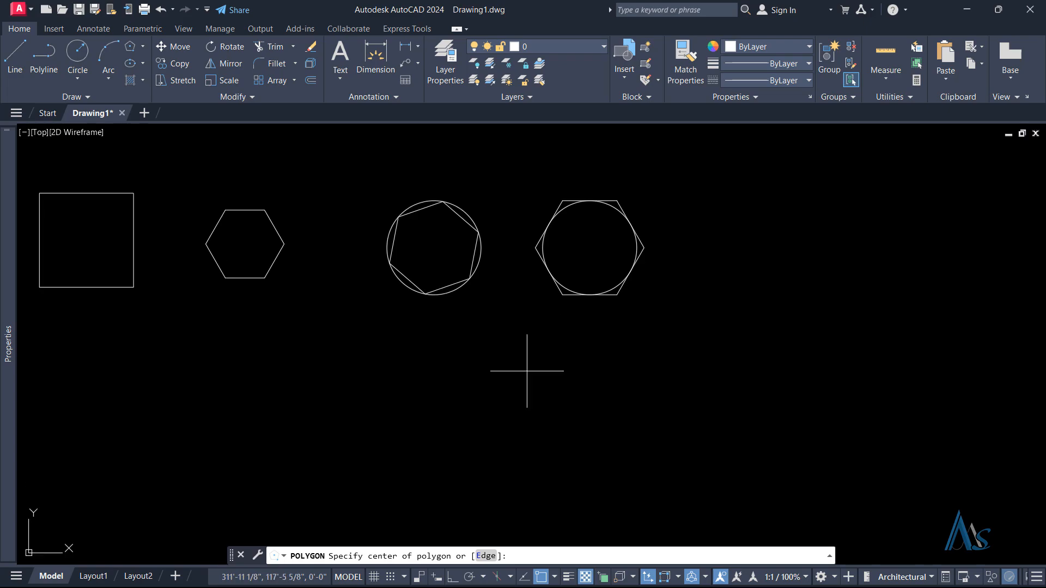
{"action": "left_click", "coordinate": [517, 400]}
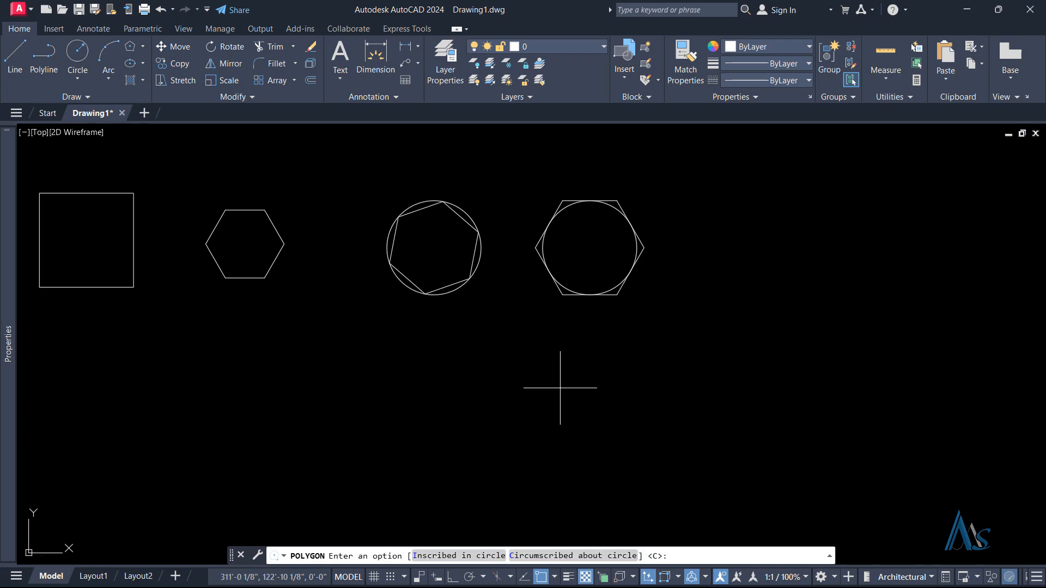
{"action": "key", "text": "Return"}
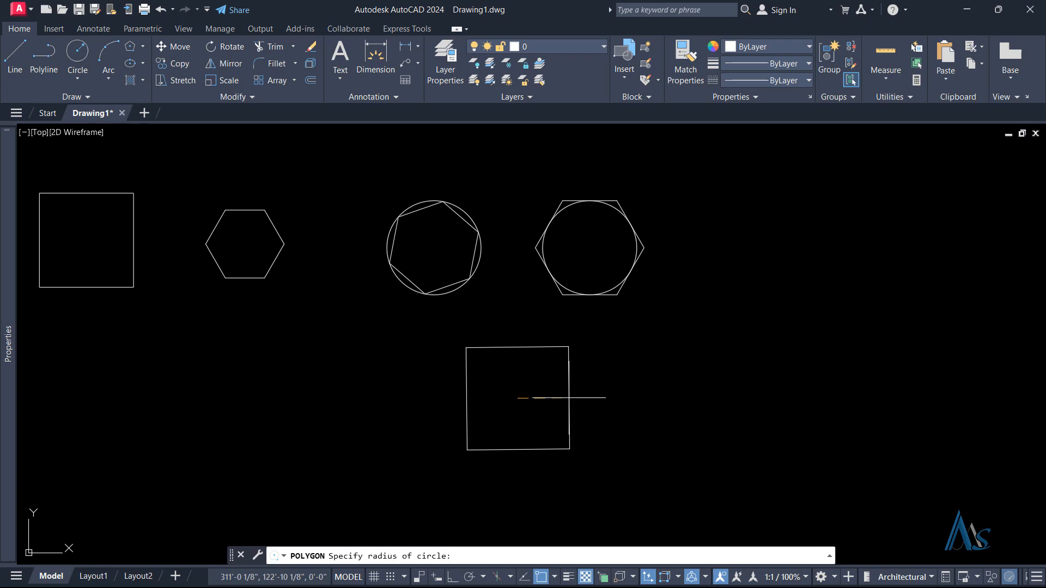
{"action": "left_click", "coordinate": [569, 398]}
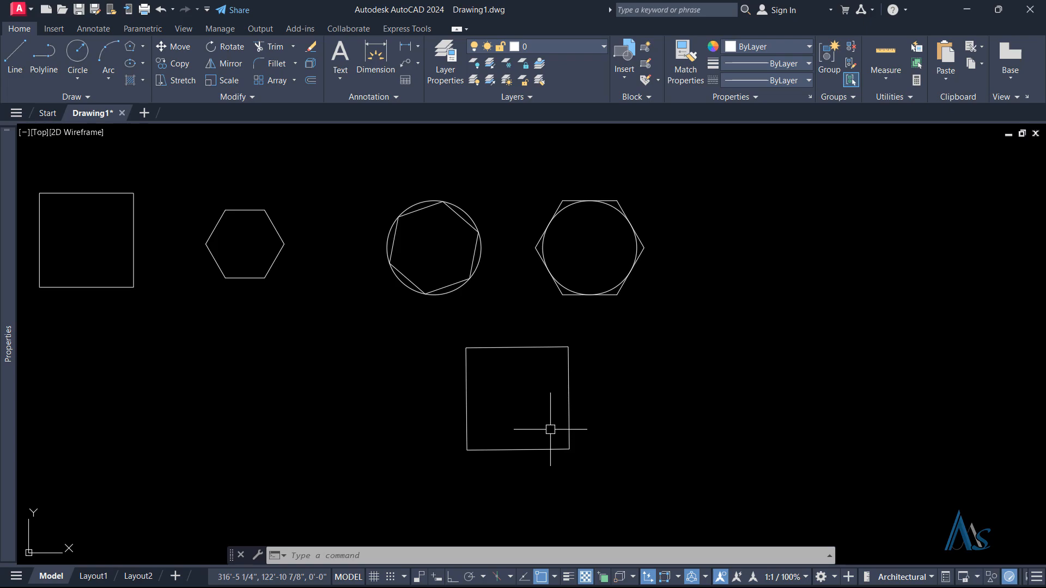
- Draw a small 3-sided polygon to the lower right of the new square, using the circumscribed option and a freehand radius
{"action": "key", "text": "Return"}
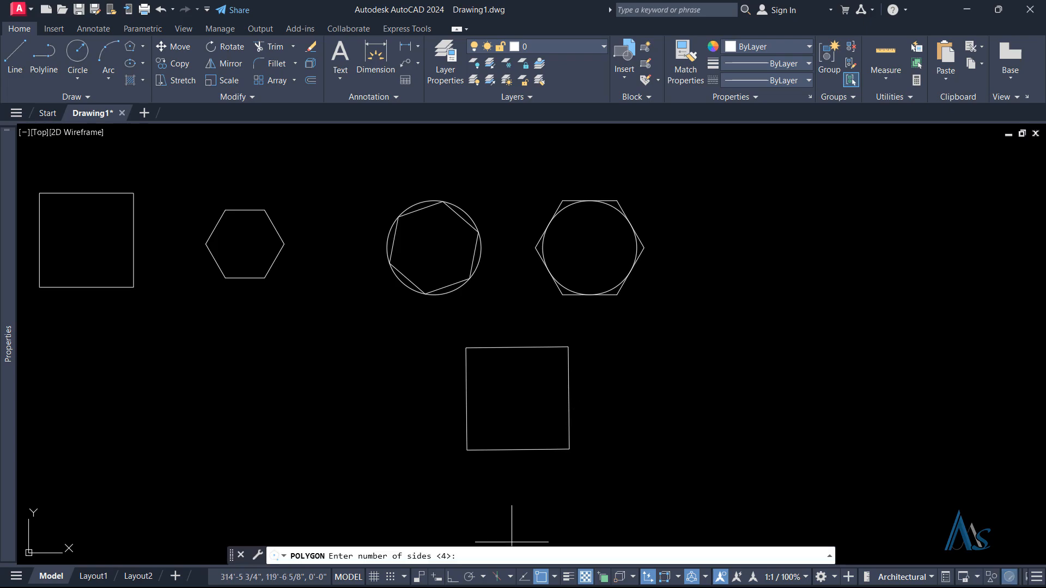
{"action": "type", "text": "3"}
{"action": "key", "text": "Return"}
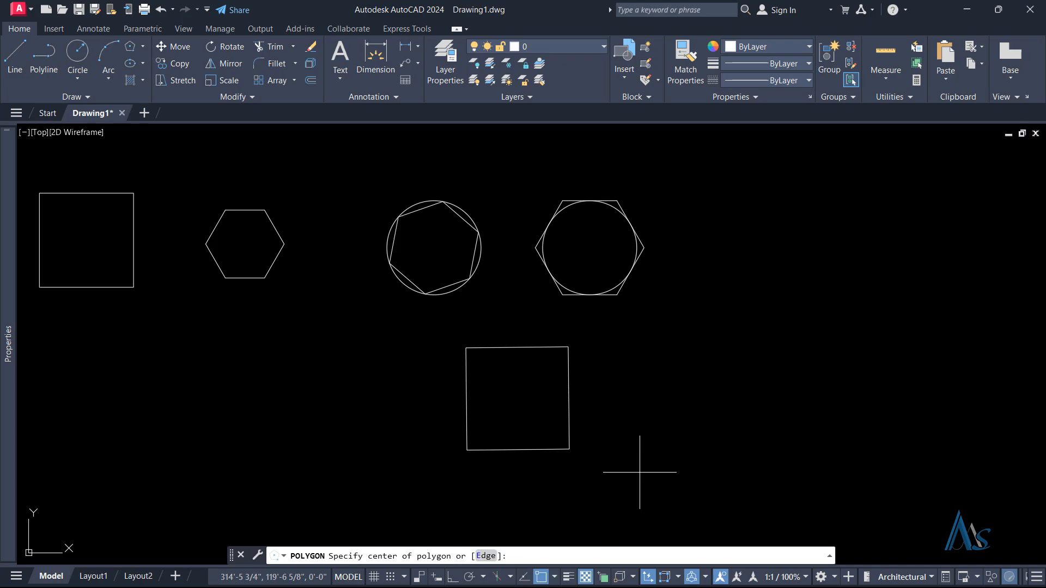
{"action": "left_click", "coordinate": [637, 428]}
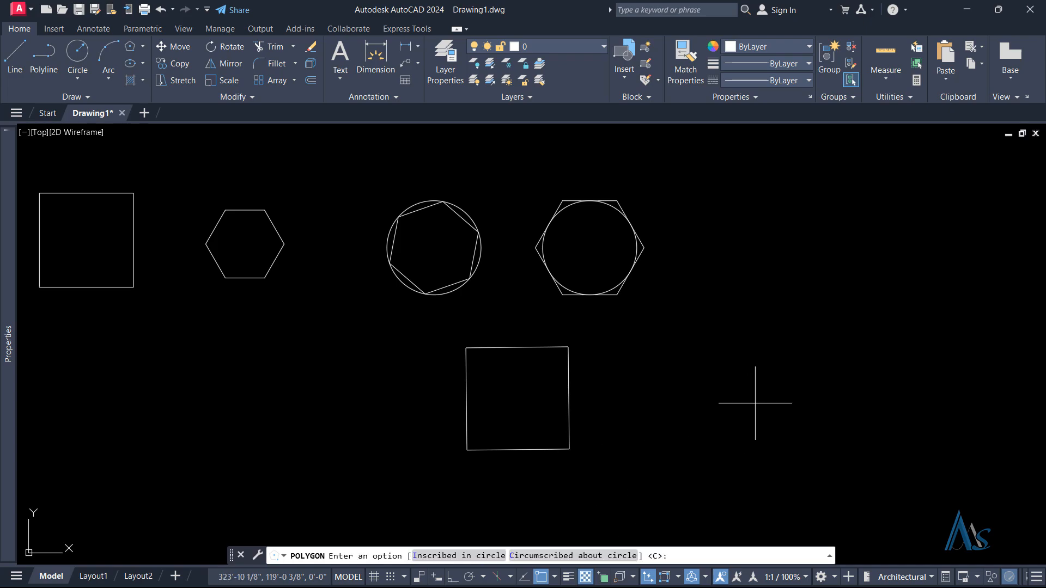
{"action": "key", "text": "Return"}
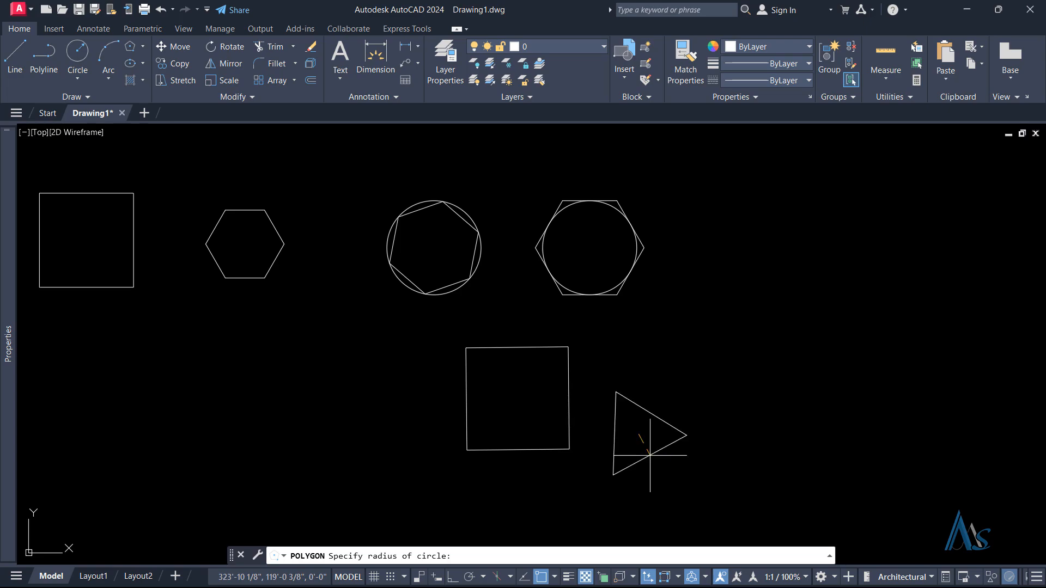
{"action": "left_click", "coordinate": [621, 434]}
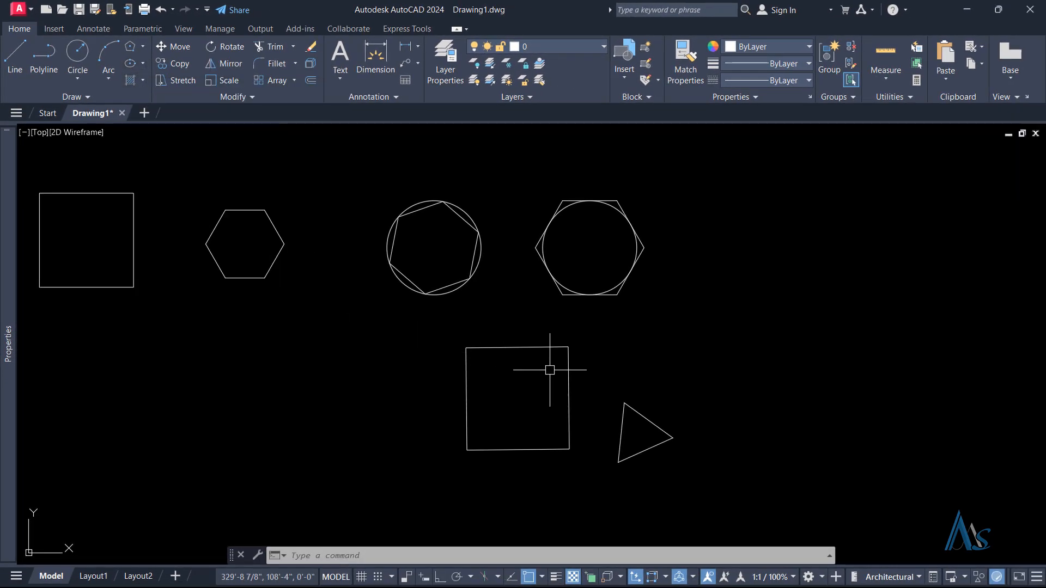
- Draw a freehand ellipse in the empty space right of the polygons, with a roughly horizontal long axis and a much shorter other axis
{"action": "type", "text": "EL"}
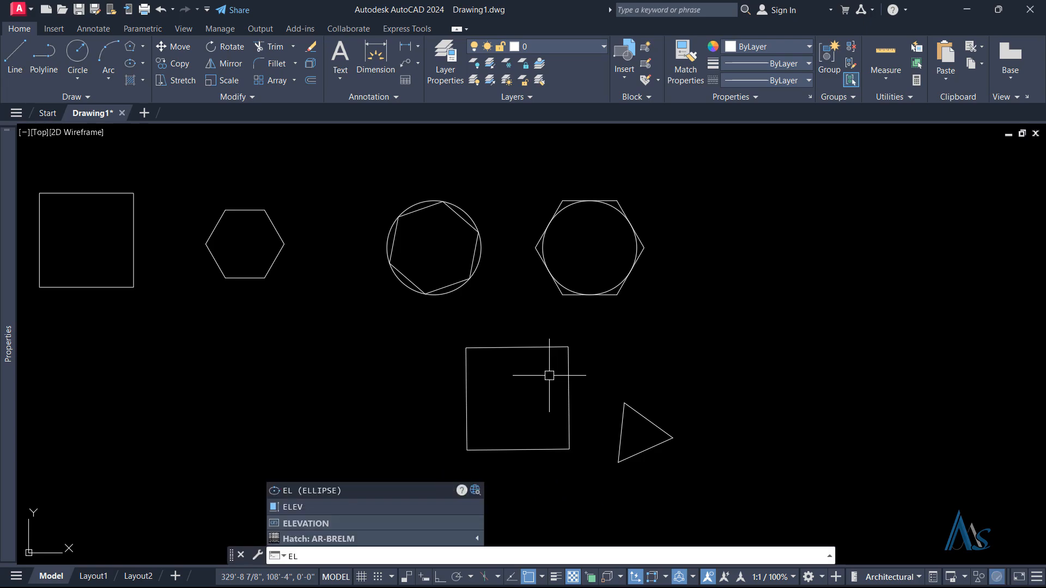
{"action": "key", "text": "Return"}
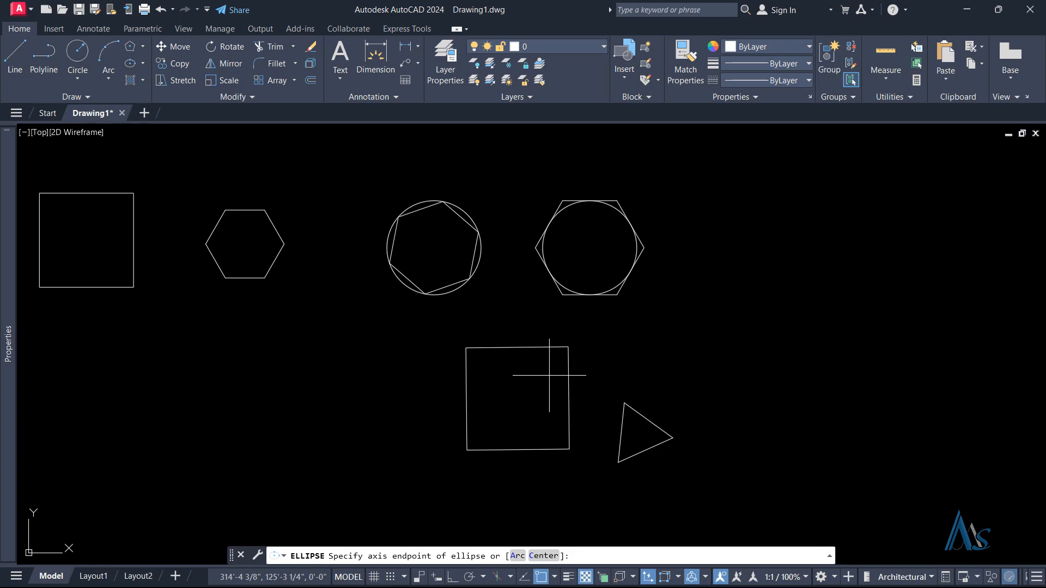
{"action": "middle_click_drag", "start_coordinate": [640, 374], "coordinate": [363, 372]}
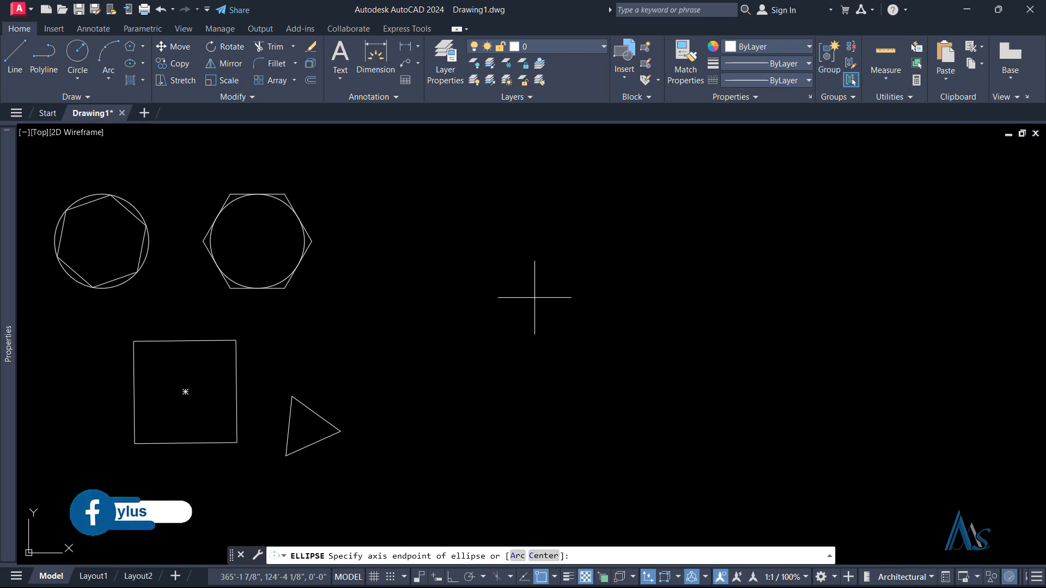
{"action": "left_click", "coordinate": [534, 297]}
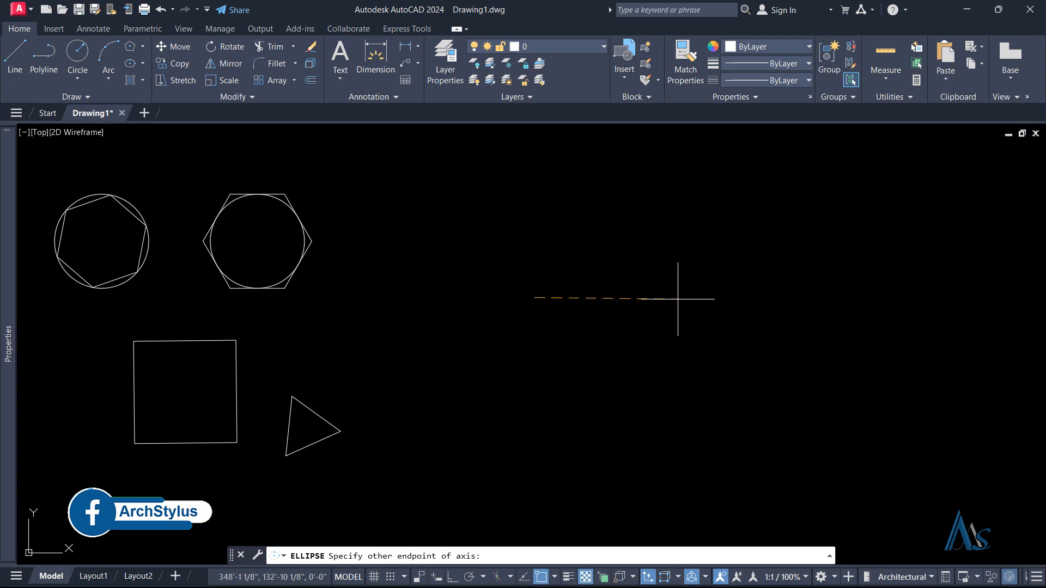
{"action": "left_click", "coordinate": [678, 298]}
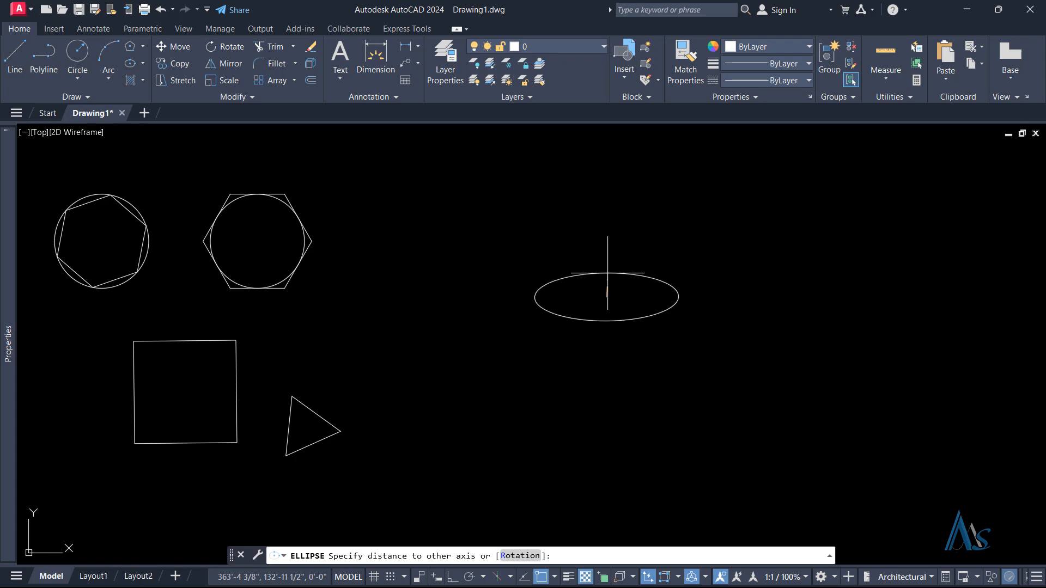
{"action": "left_click", "coordinate": [608, 273]}
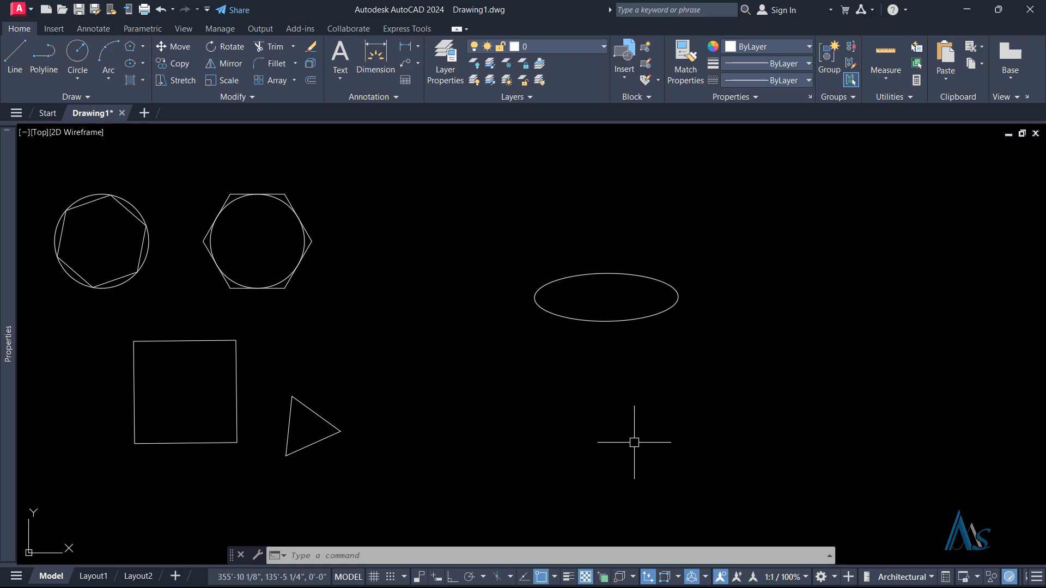
- Draw a second ellipse below the first with Ortho on, using a short horizontal first axis and a distance of 100 to the other axis
{"action": "key", "text": "Return"}
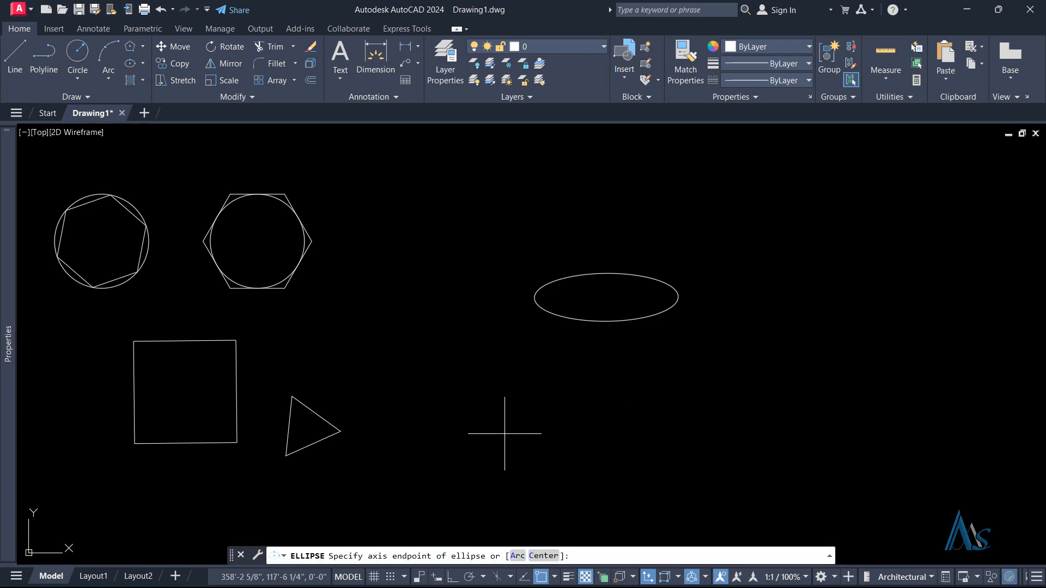
{"action": "left_click", "coordinate": [504, 434]}
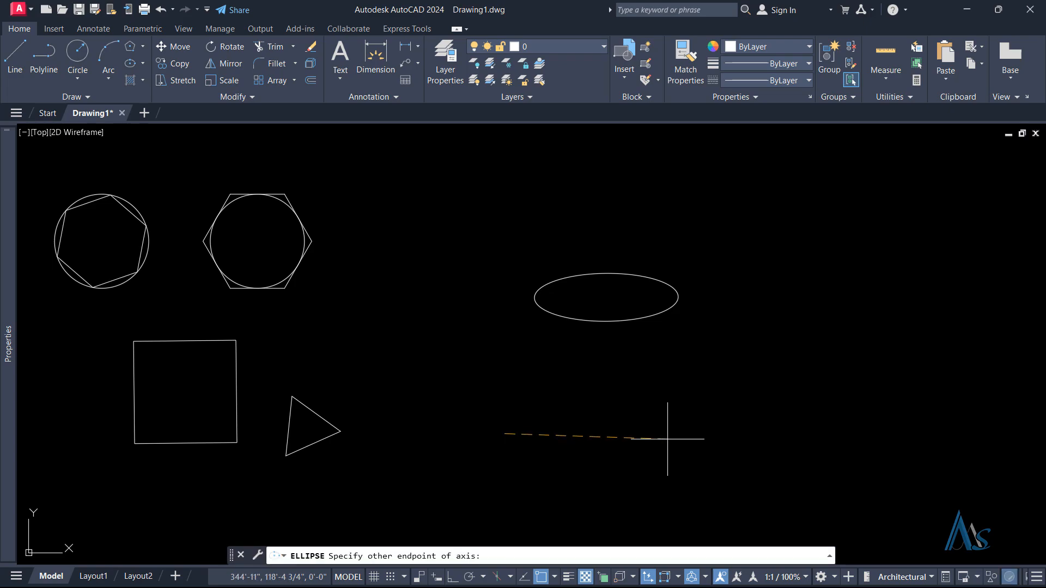
{"action": "left_click", "coordinate": [453, 577]}
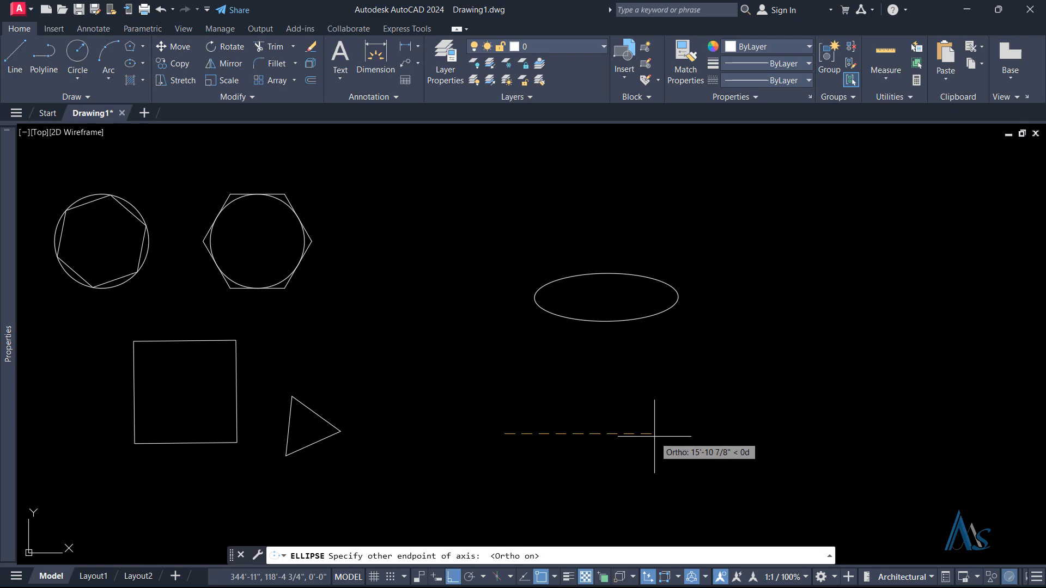
{"action": "key", "text": "Return"}
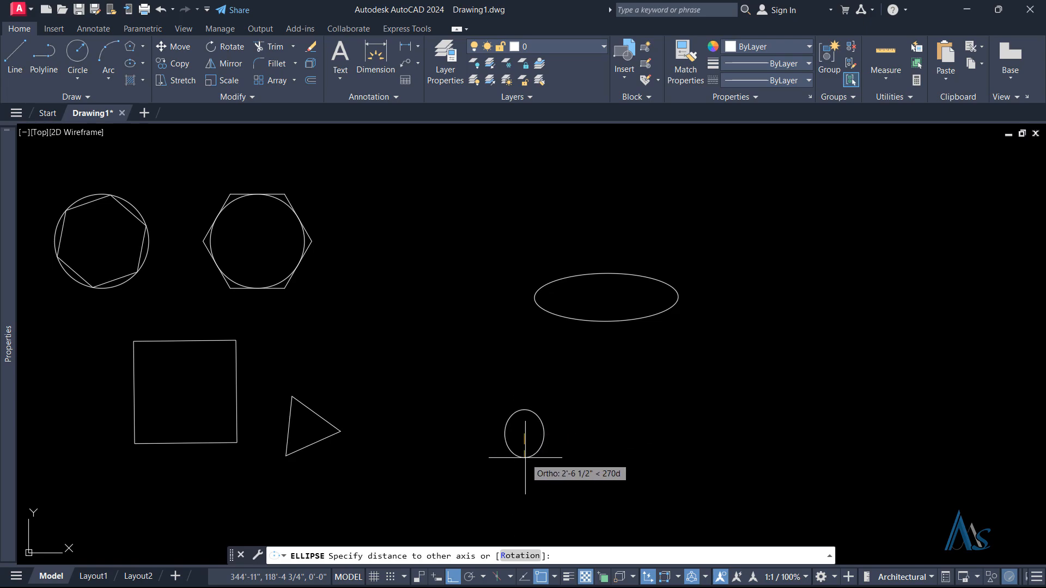
{"action": "type", "text": "100"}
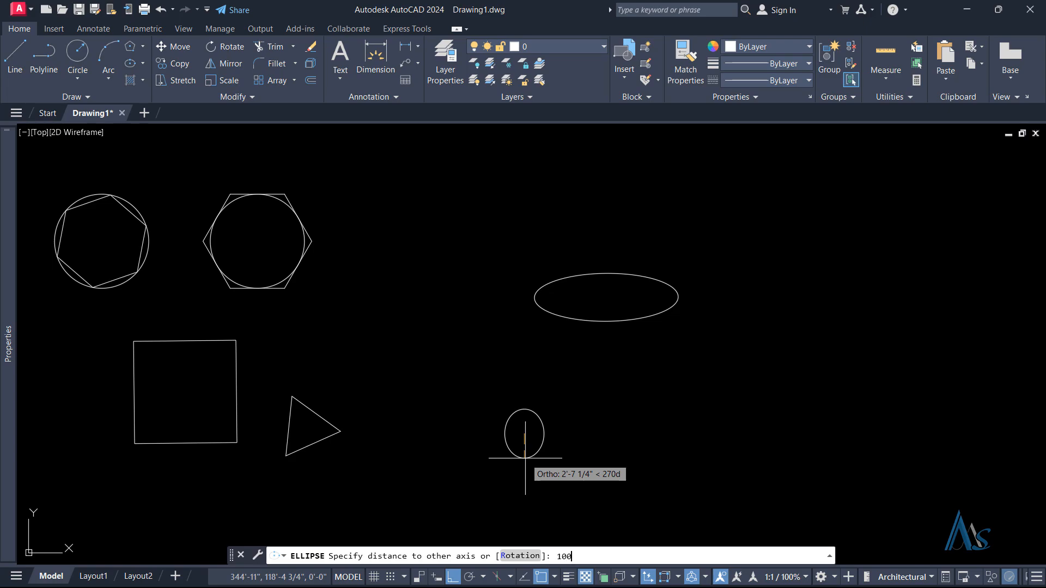
{"action": "key", "text": "Return"}
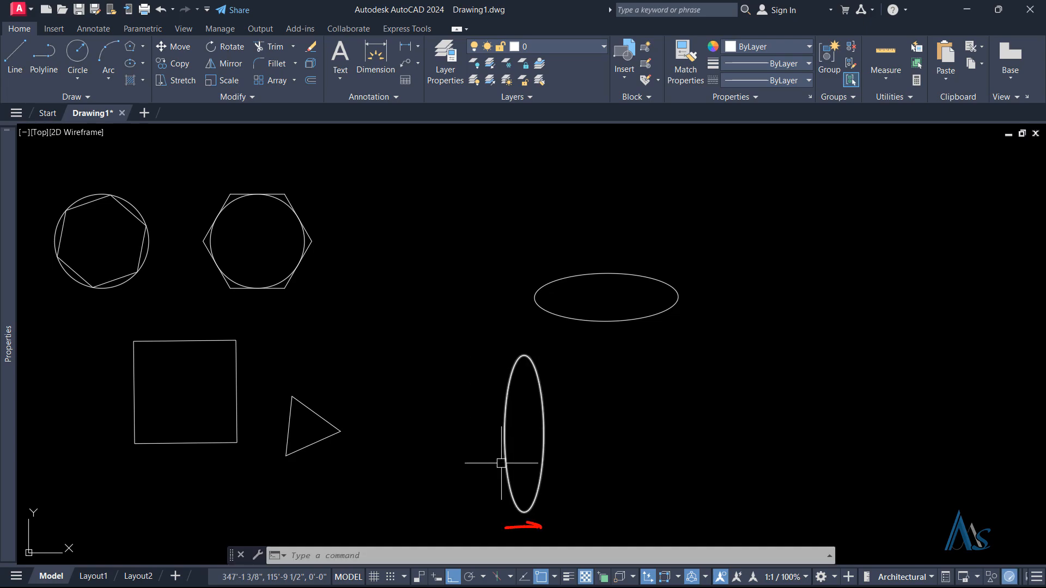